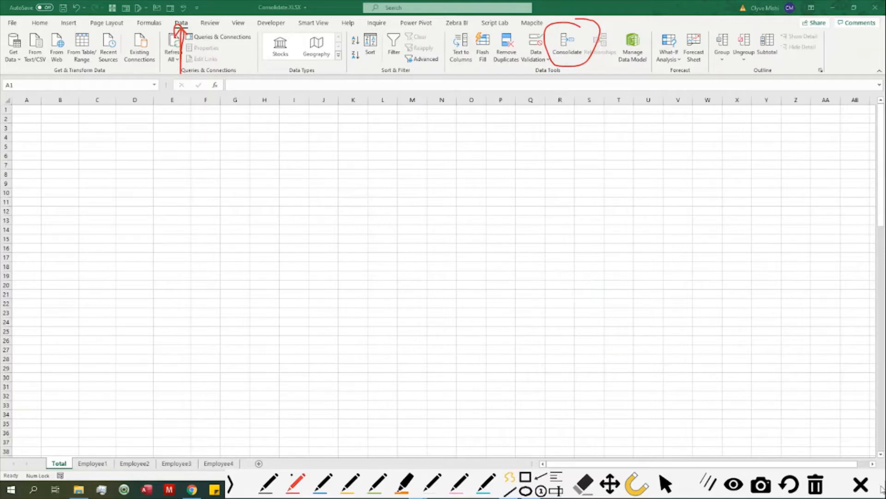
click(816, 485)
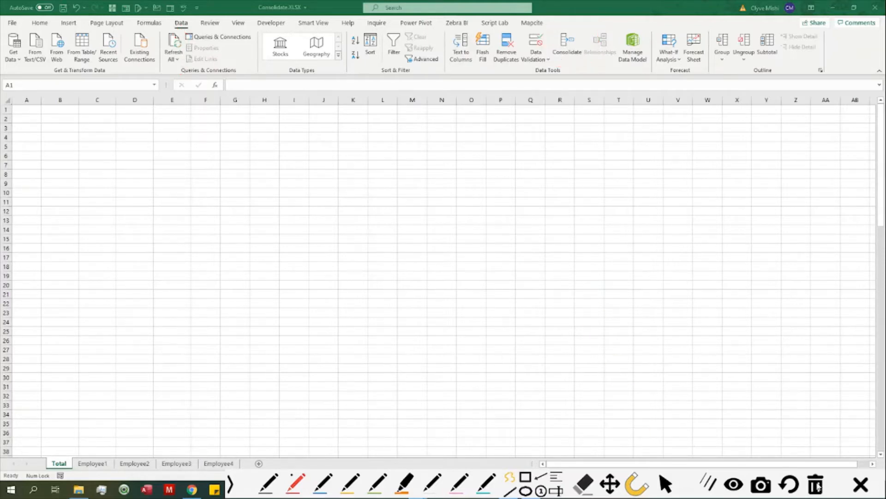
click(668, 481)
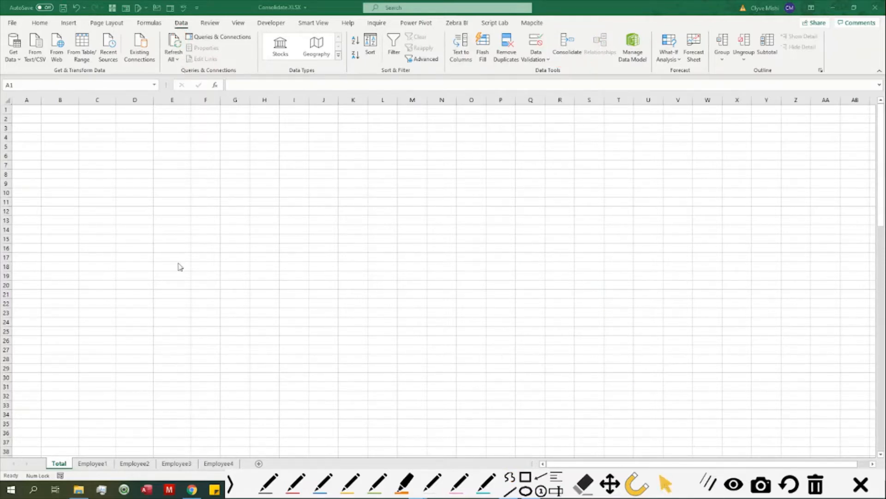
Review the month rows and product columns on the Employee1, Employee2, Employee3 and Employee4 sheets, and check the Total sheet
click(102, 465)
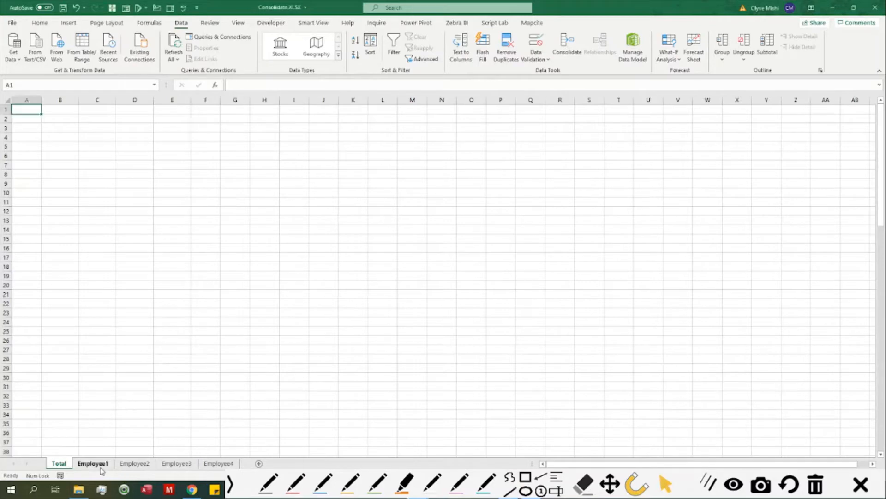
click(139, 464)
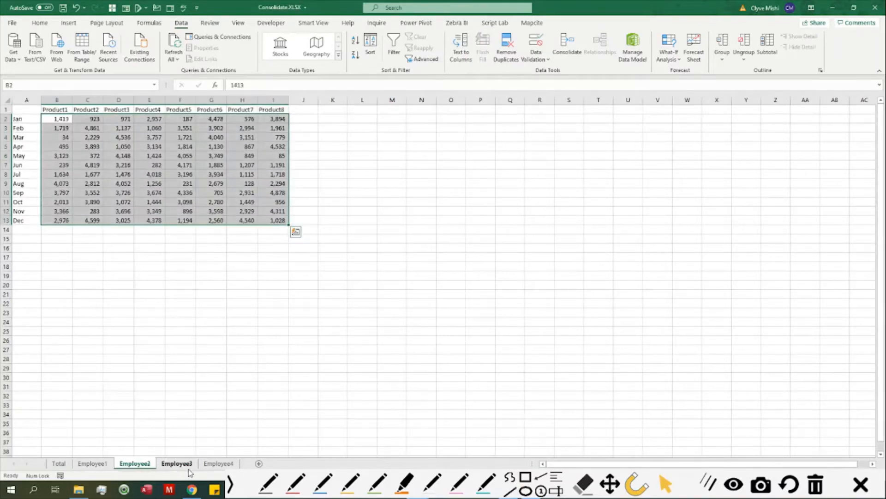
click(92, 464)
click(135, 463)
click(177, 464)
click(221, 464)
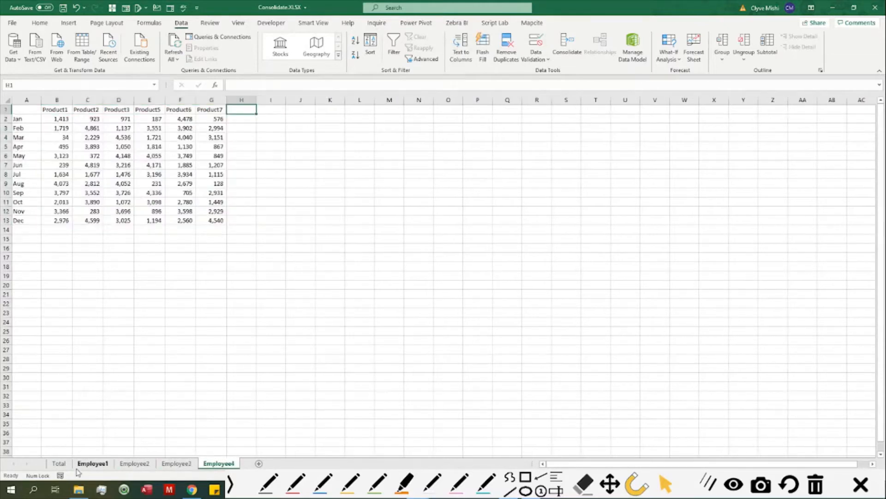
click(134, 463)
click(176, 463)
click(219, 464)
click(68, 465)
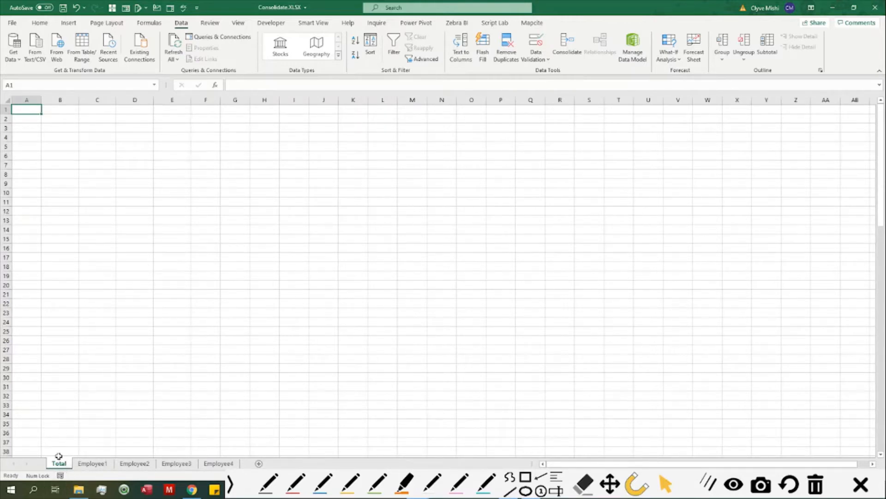
click(93, 463)
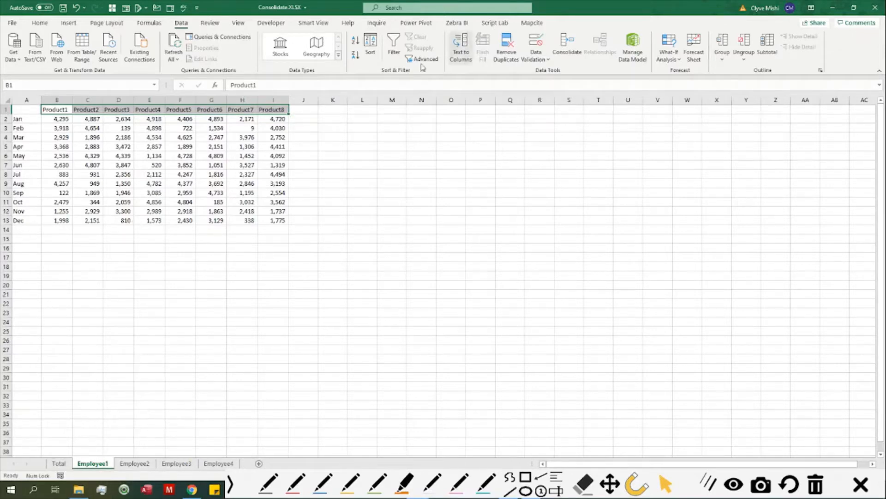
Start a consolidation at A1 of the Total sheet using the Sum function, and add Employee1!$A$1:$I$13 as a reference
click(59, 464)
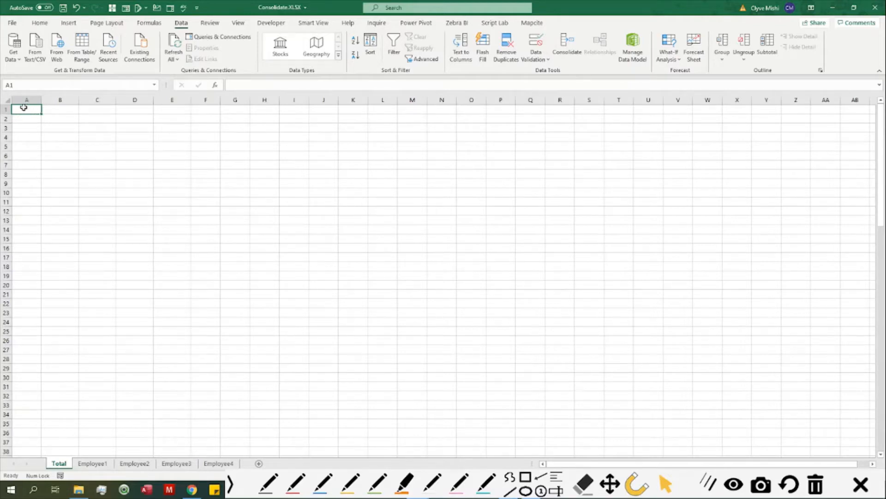
click(567, 46)
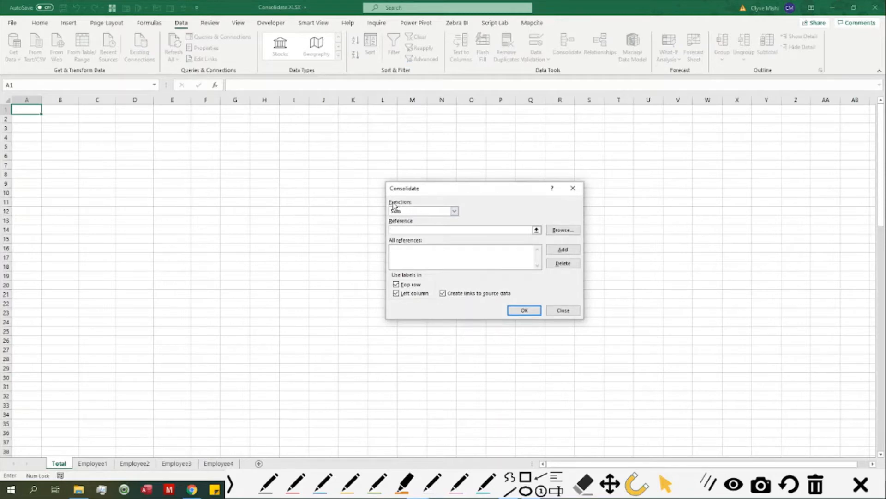
click(455, 212)
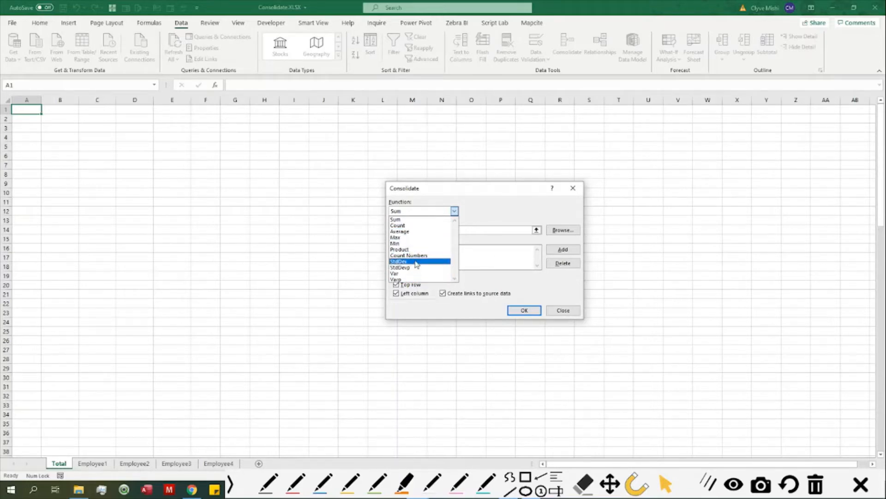
click(516, 211)
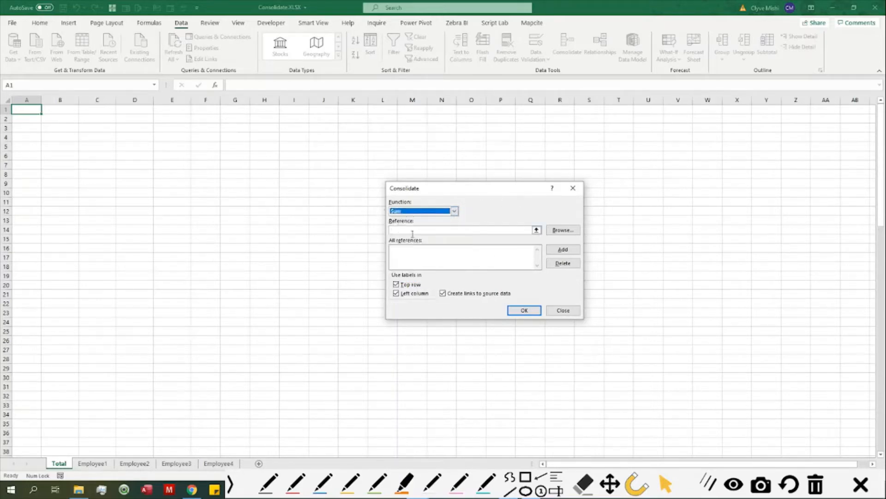
click(419, 230)
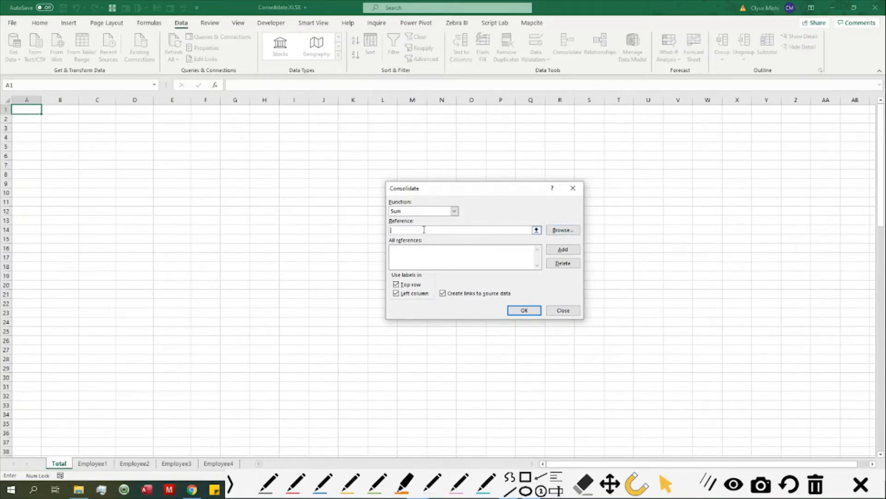
click(92, 464)
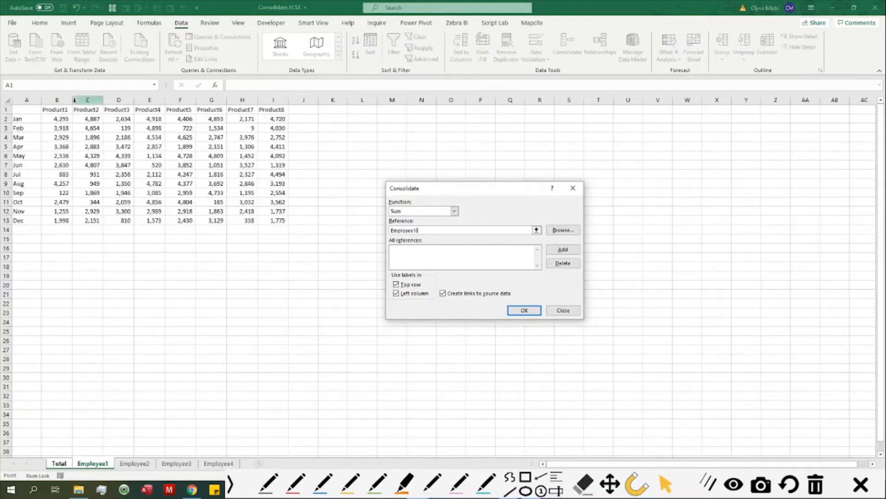
click(27, 111)
shift+click(283, 221)
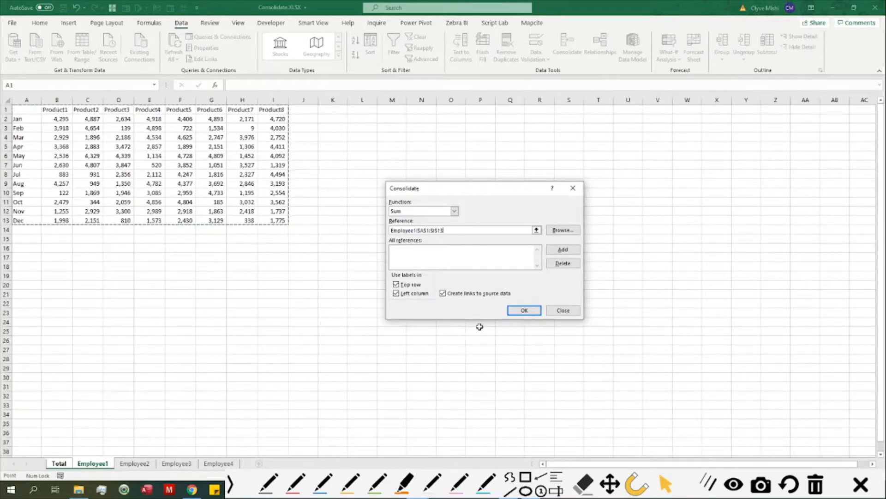
click(563, 249)
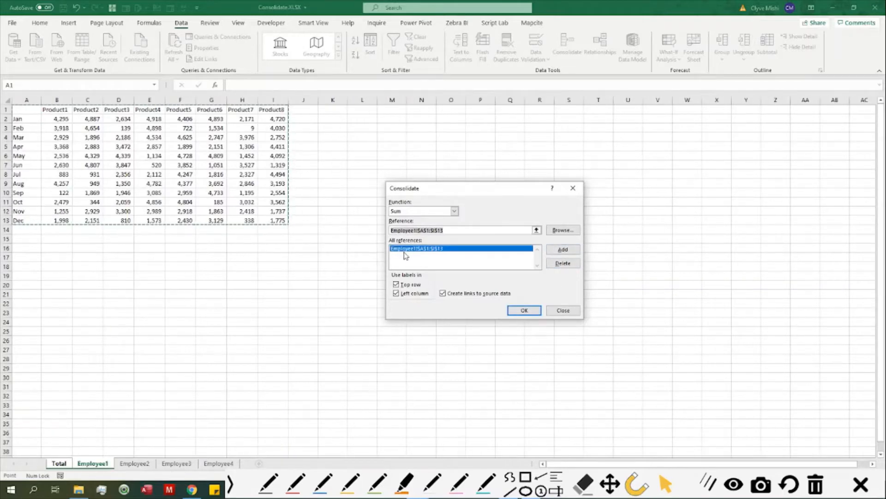
Add the range $A$1:$I$13 from Employee2, Employee3 and Employee4 to the references and run the consolidation
click(137, 466)
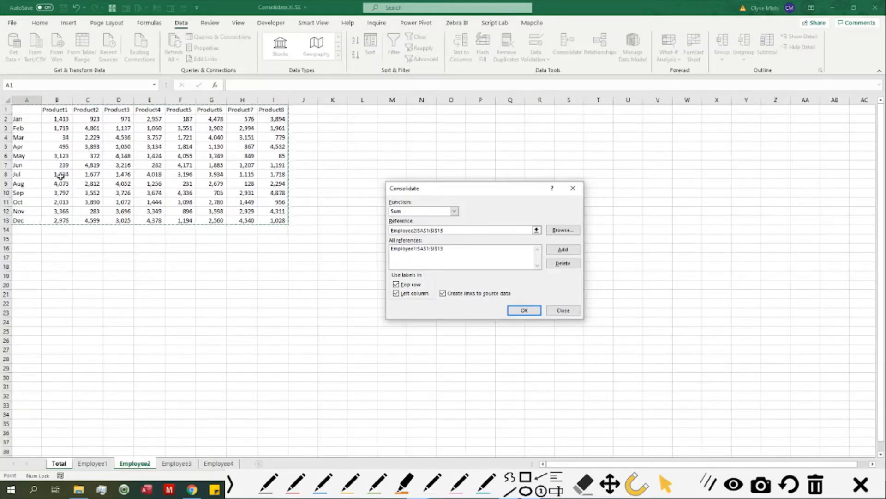
click(563, 249)
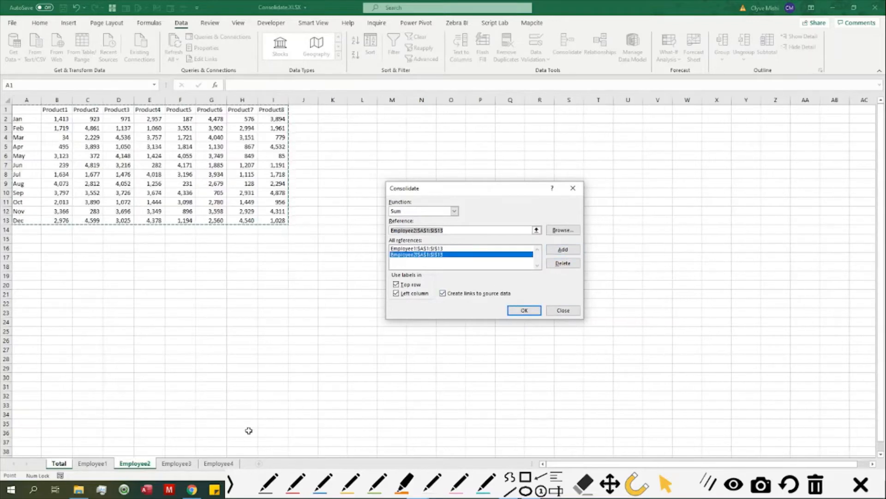
click(177, 463)
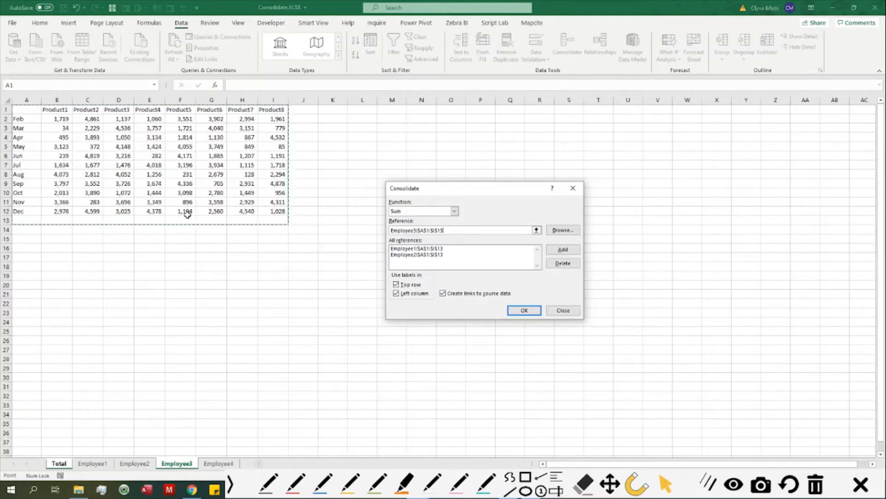
click(563, 250)
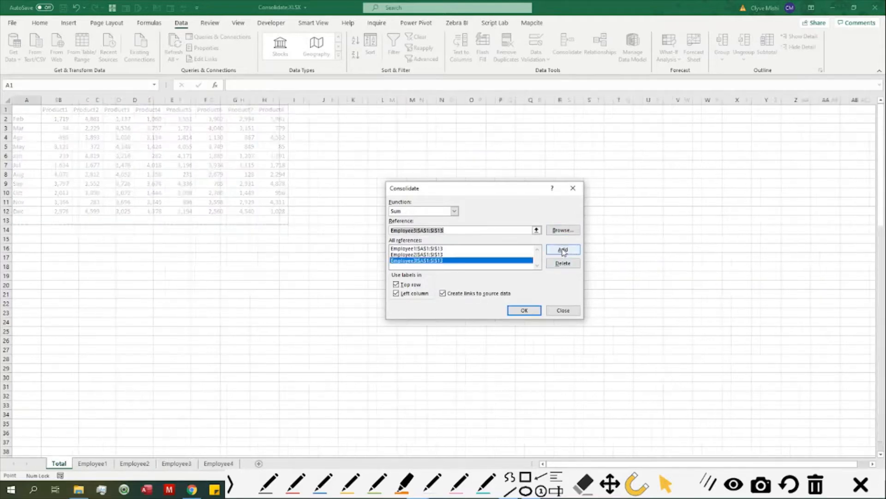
click(218, 463)
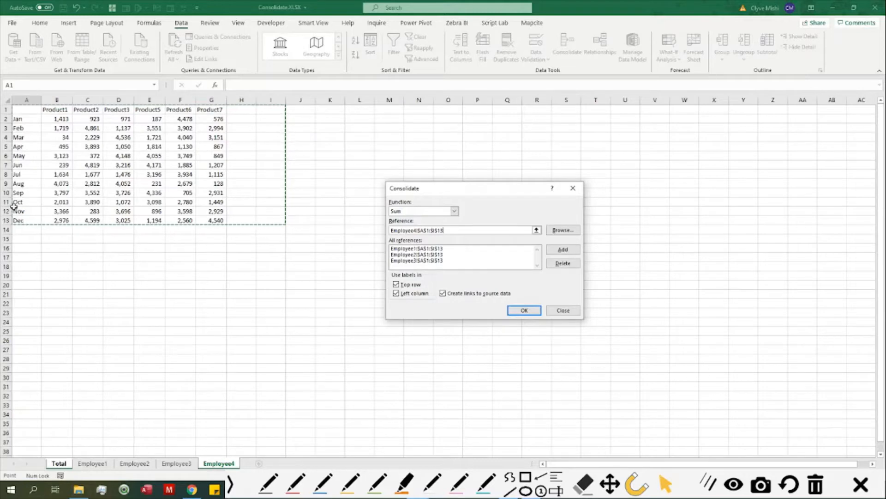
click(571, 250)
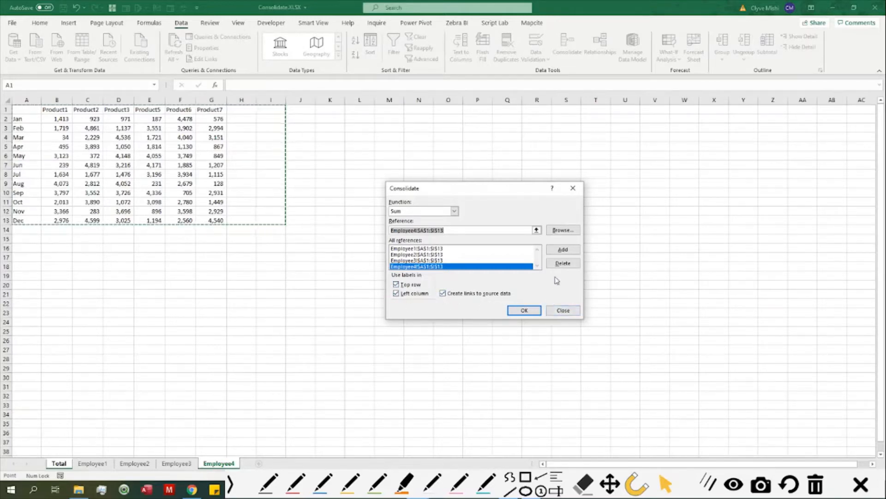
click(525, 310)
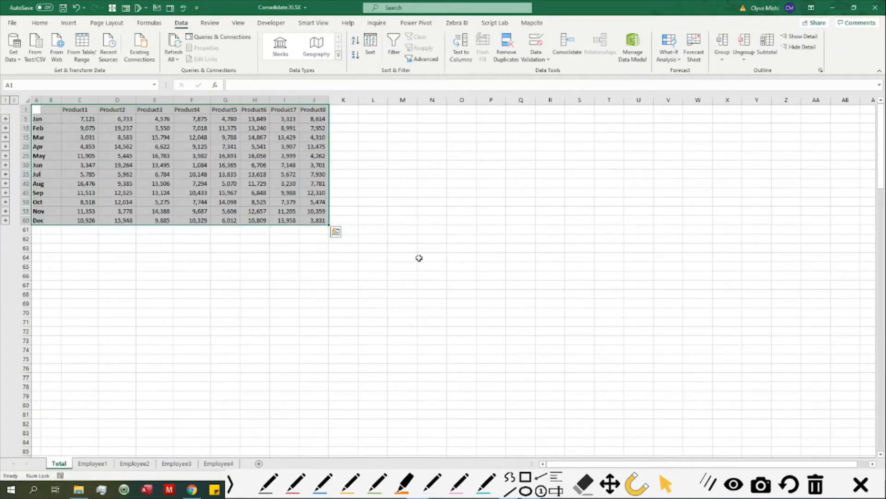
Expand the Total sheet's outline to show all detail rows and autofit column B
click(14, 99)
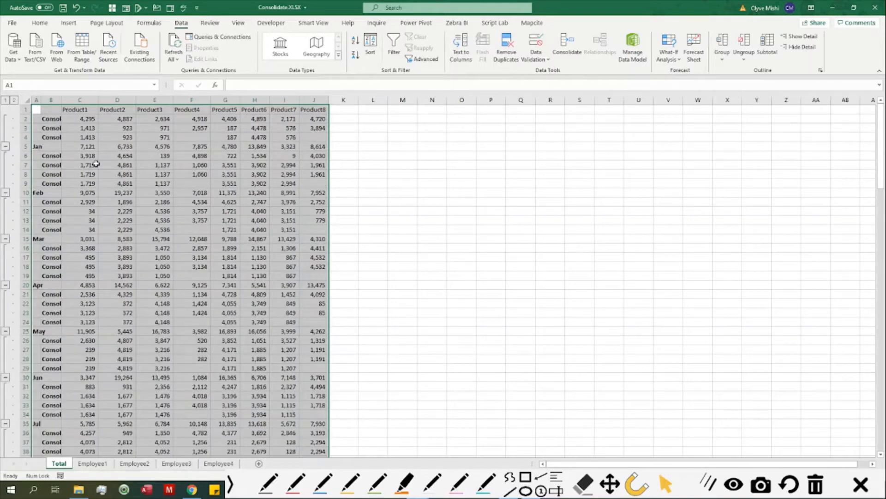
double_click(62, 99)
drag(105, 155, 104, 165)
Examine the source-link formulas in the Product1 detail rows for Feb (C6 to C9) and Jan (C2 to C4)
click(104, 153)
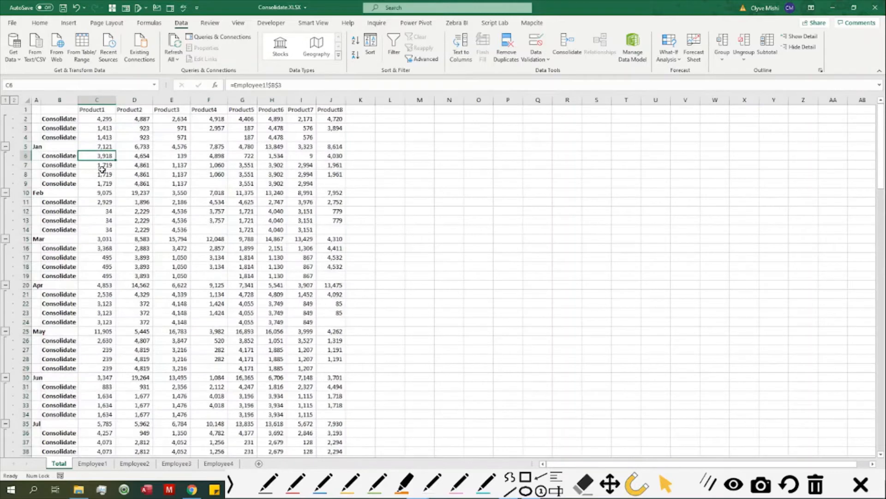
click(103, 166)
click(104, 175)
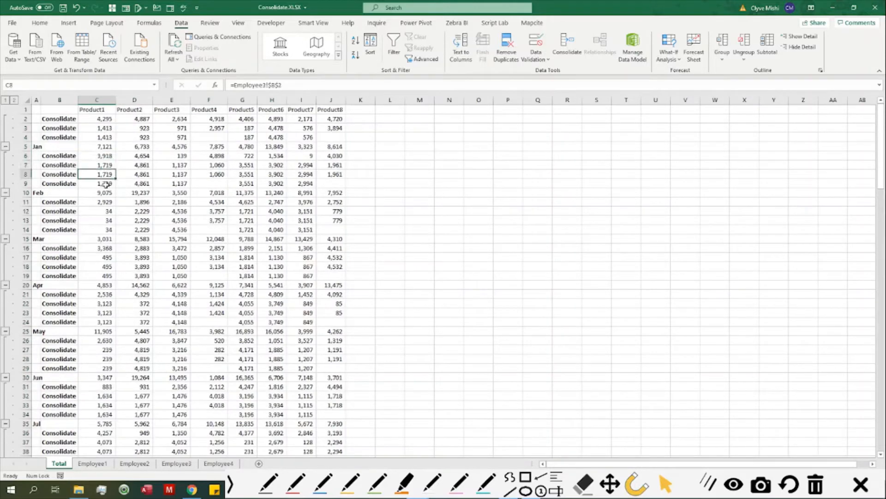
click(100, 184)
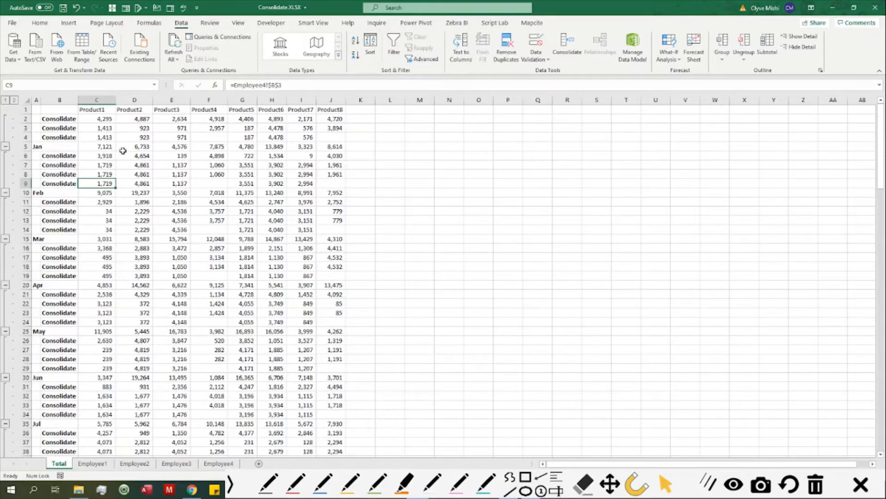
drag(55, 119, 143, 136)
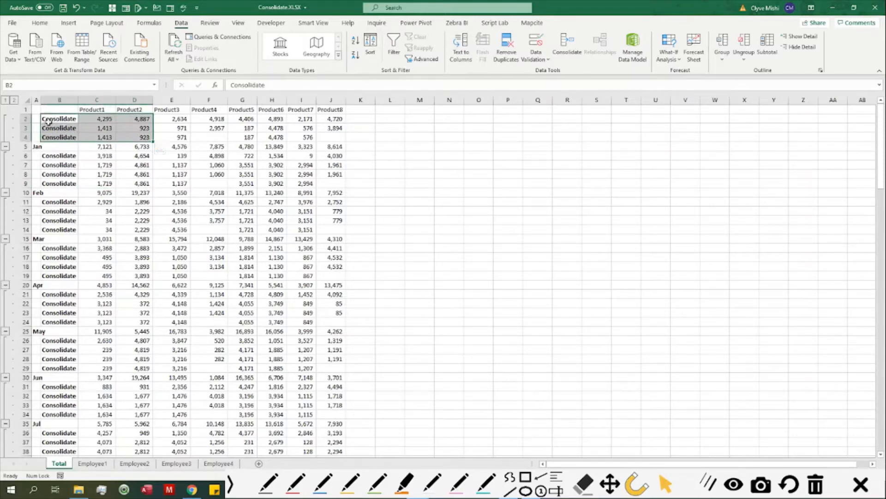
drag(48, 119, 45, 139)
click(104, 121)
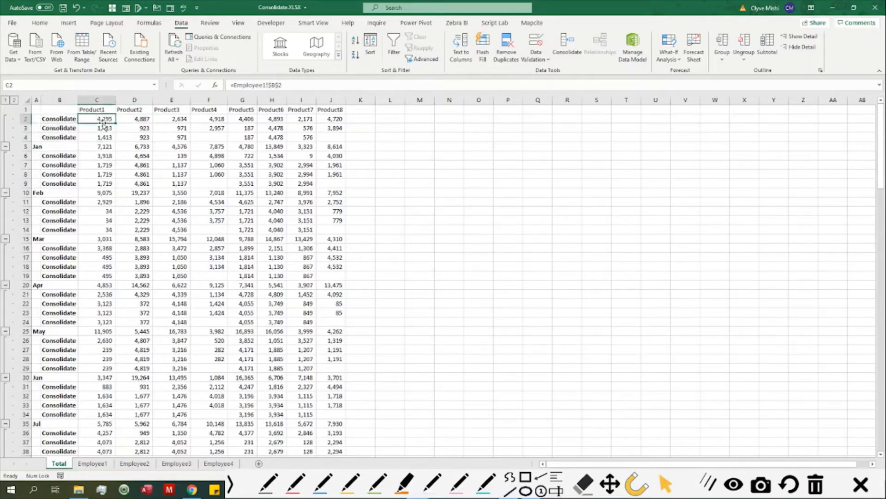
click(105, 129)
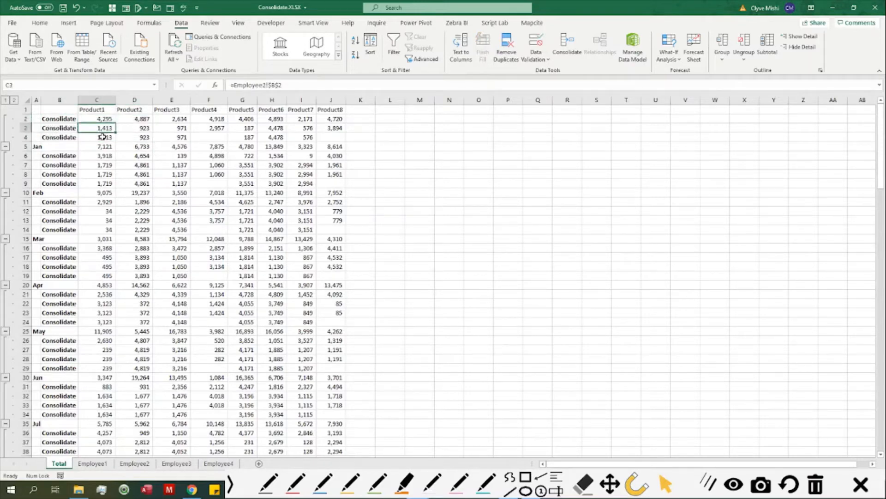
click(104, 137)
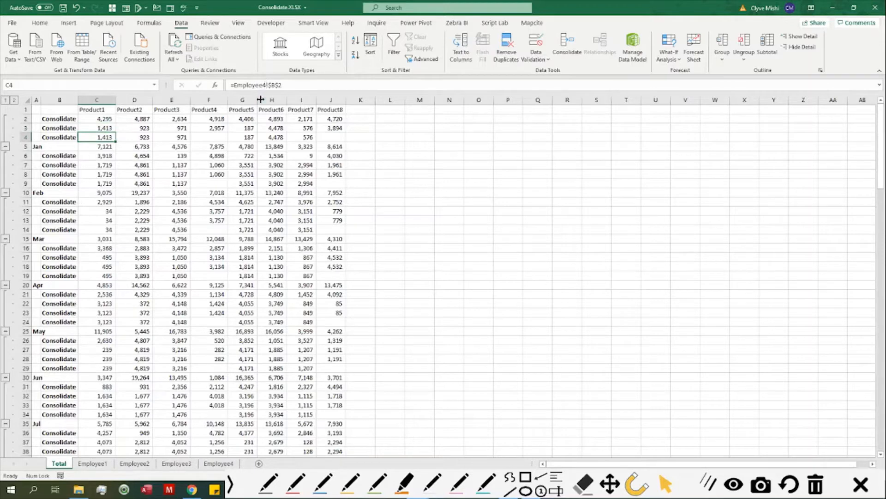
Compare the months listed on the Employee3 sheet with the Jan and Feb detail rows and the link formula in C8 on Total
click(185, 464)
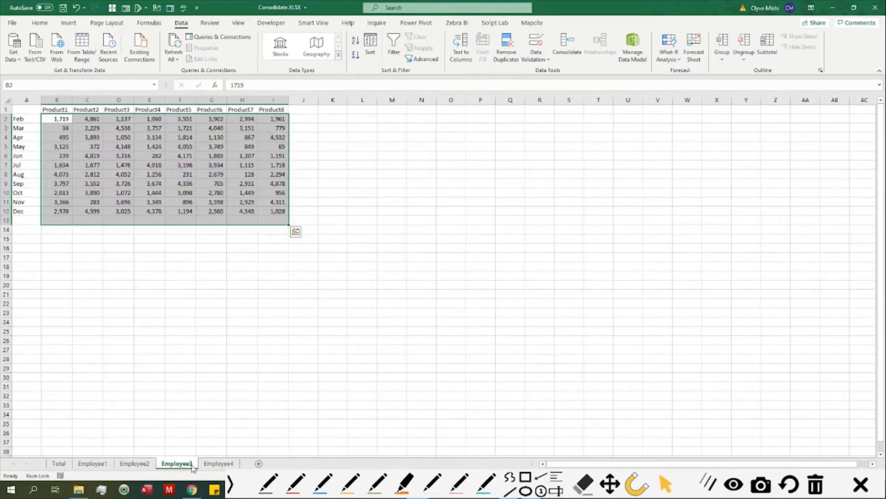
drag(6, 119, 72, 206)
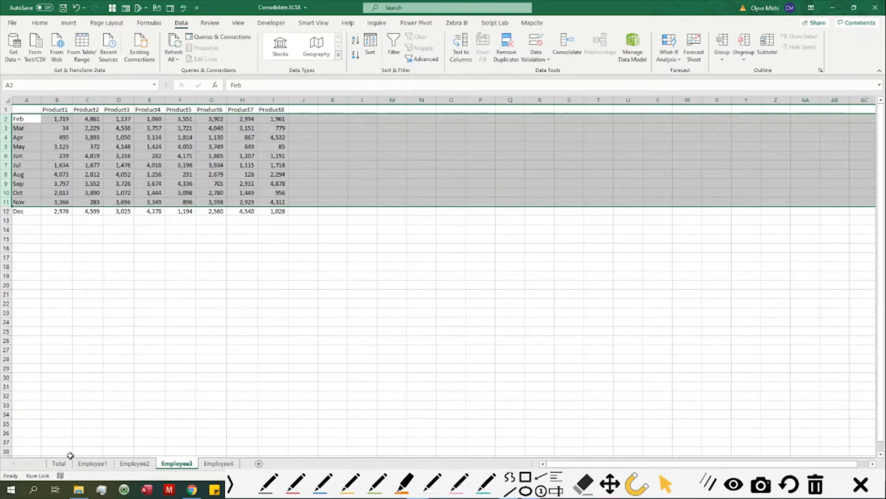
click(59, 464)
click(53, 163)
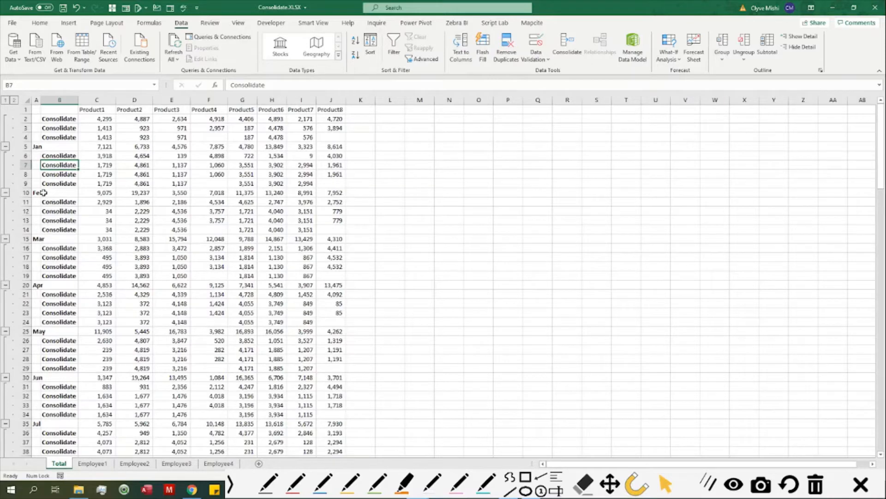
click(57, 175)
click(99, 175)
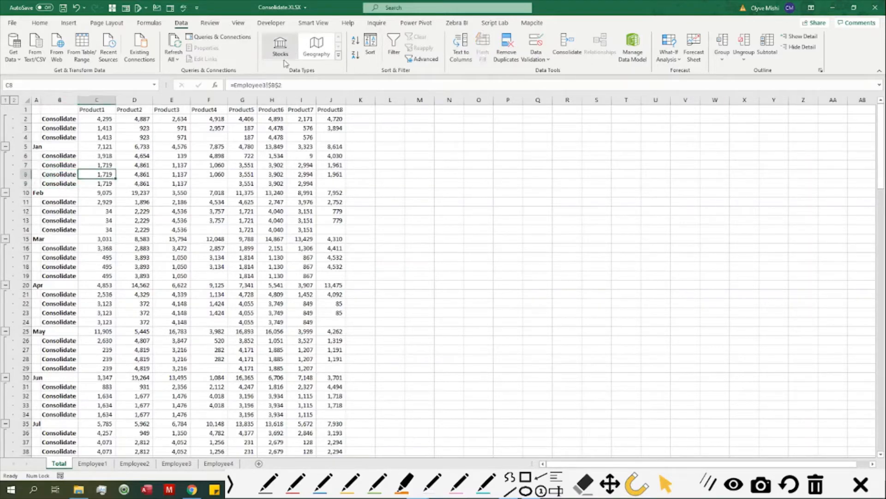
click(177, 463)
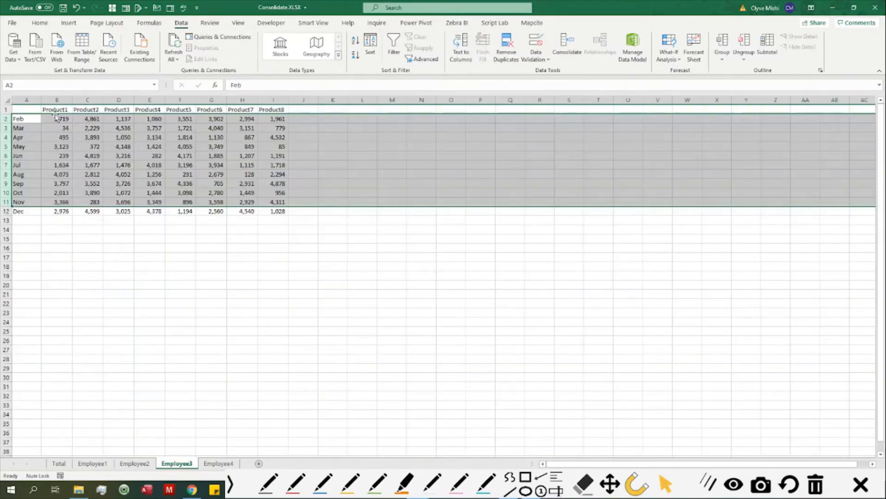
Return from Employee3 to the Jan total row on the Total sheet and review the Consolidate references and label settings without changing them
click(84, 138)
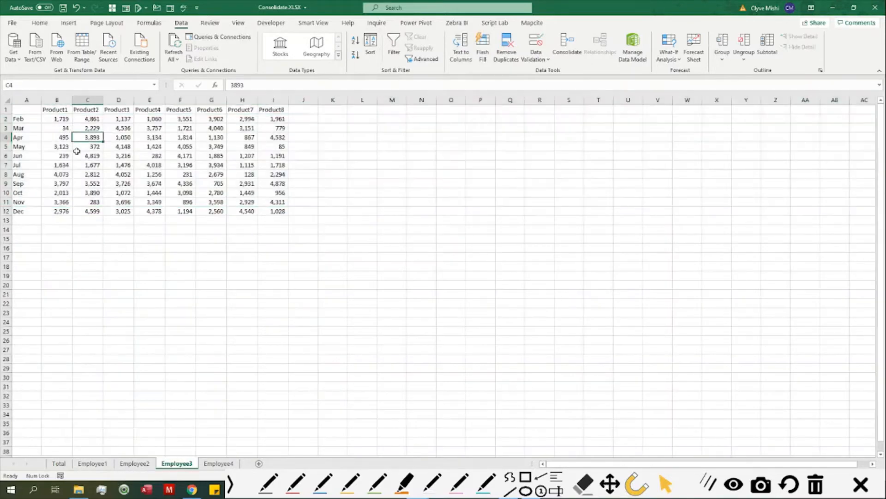
click(59, 463)
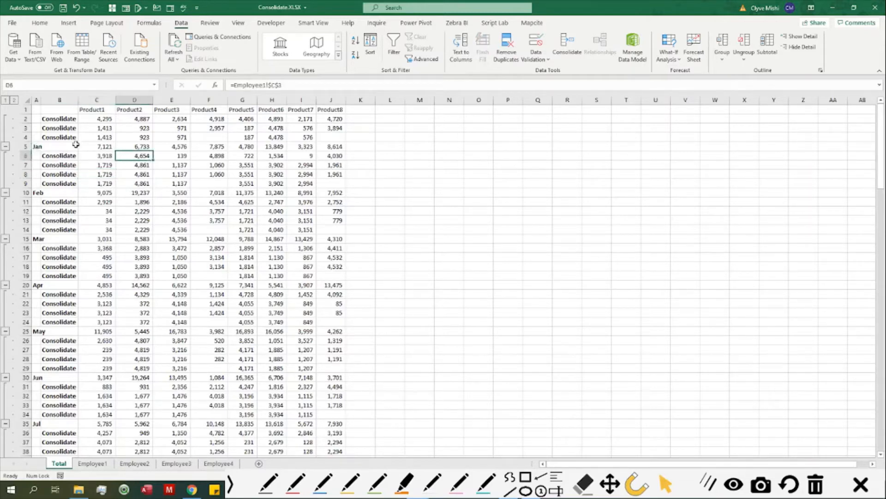
click(29, 146)
click(32, 146)
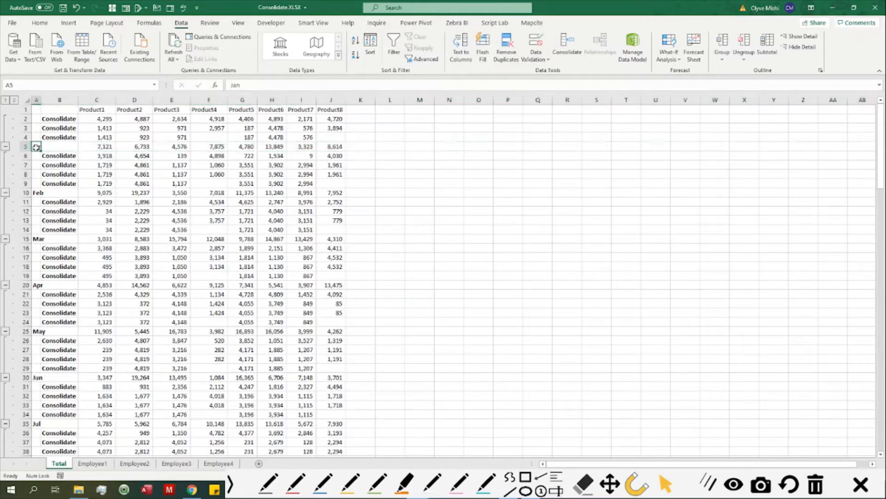
click(570, 45)
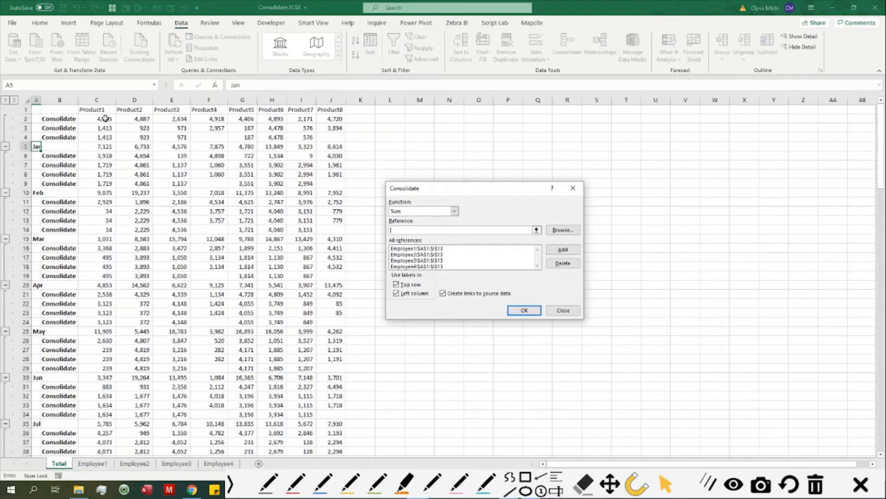
click(573, 188)
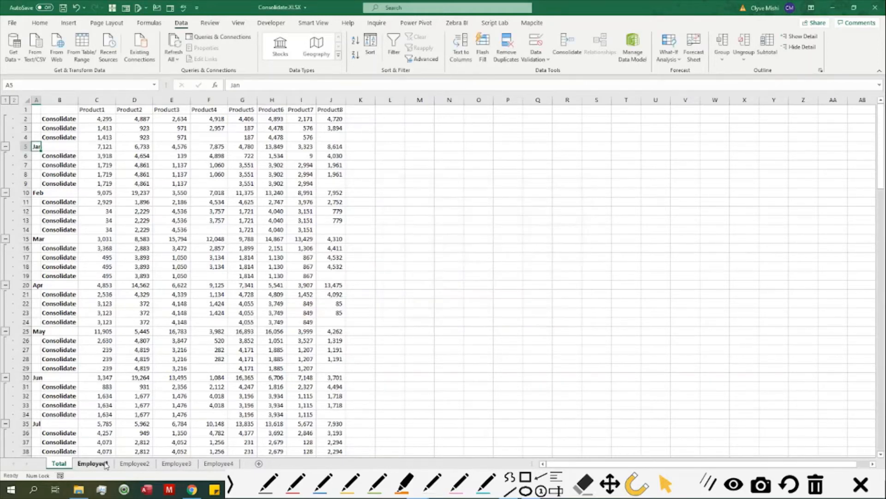
Add a new worksheet after Total and start a Sum consolidation there with the reference Employee1!$A$1:$I$13
click(259, 463)
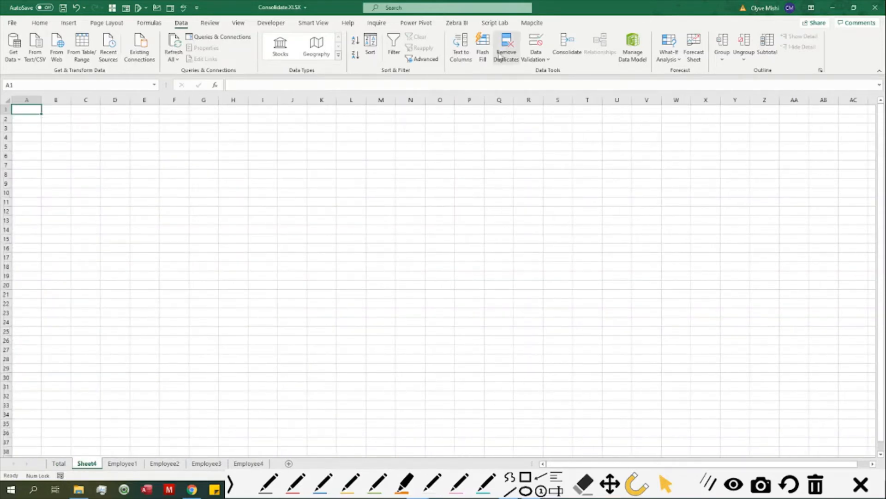
click(567, 49)
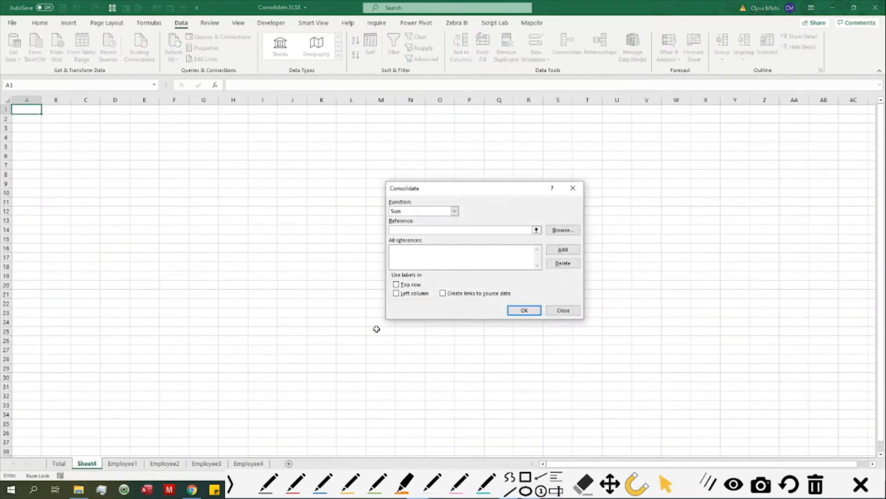
click(416, 253)
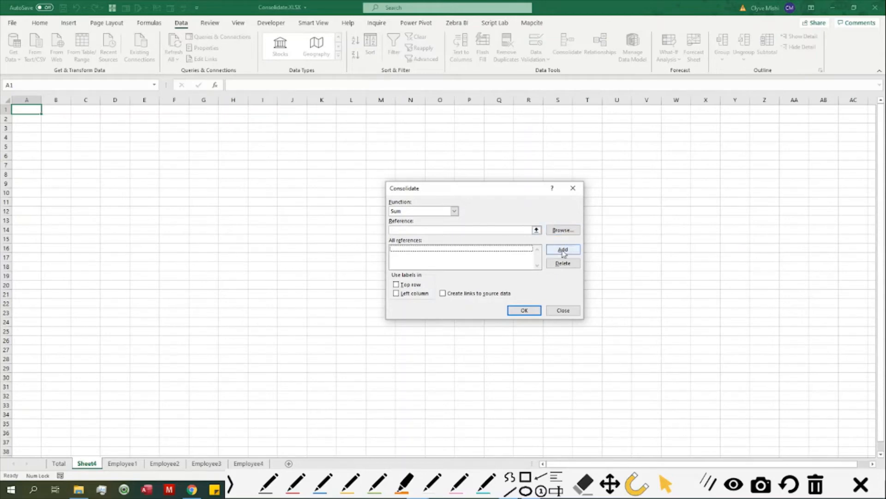
click(495, 229)
click(122, 463)
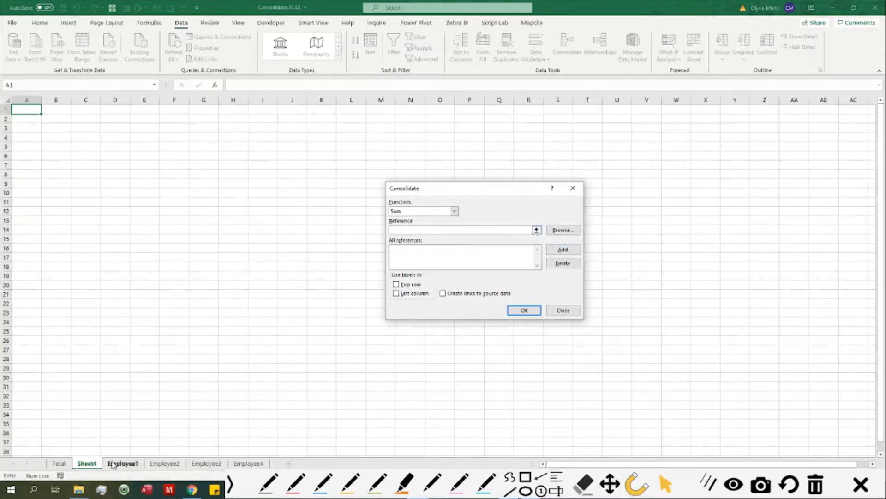
drag(28, 107, 286, 221)
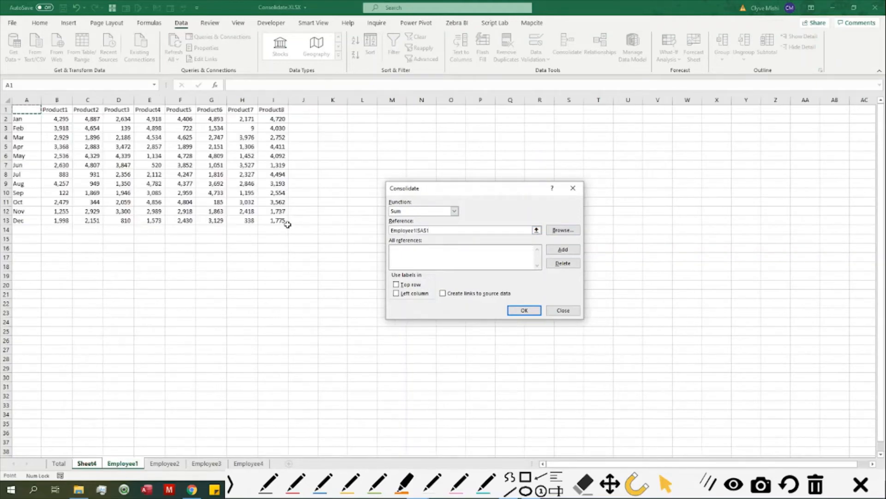
click(563, 249)
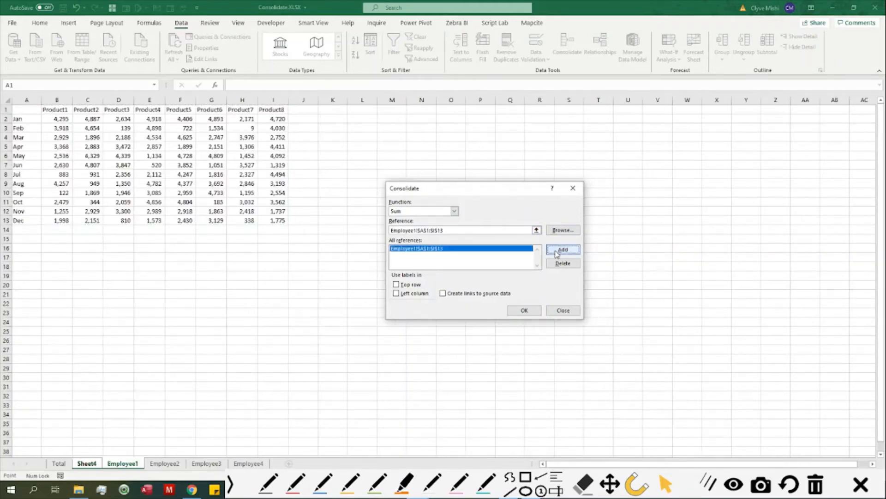
Add the range $A$1:$I$13 from the Employee2, Employee3 and Employee4 sheets to the new sheet's consolidation references
click(164, 463)
click(563, 250)
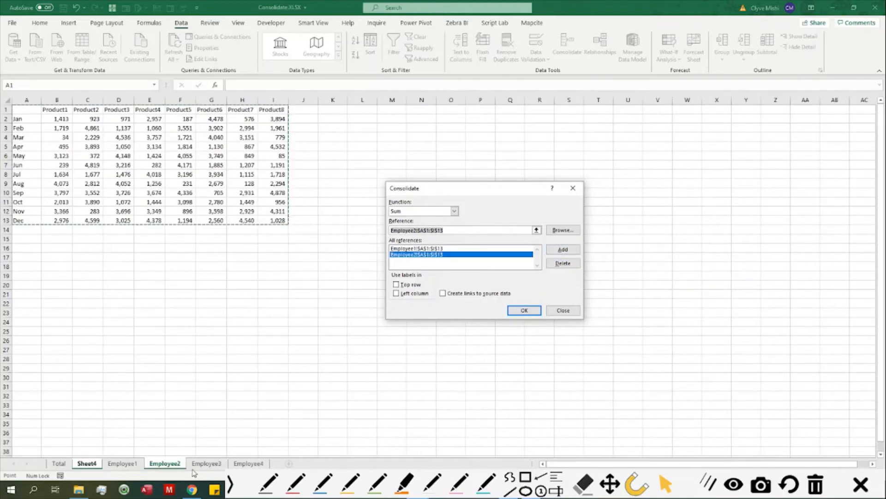
click(206, 463)
click(563, 249)
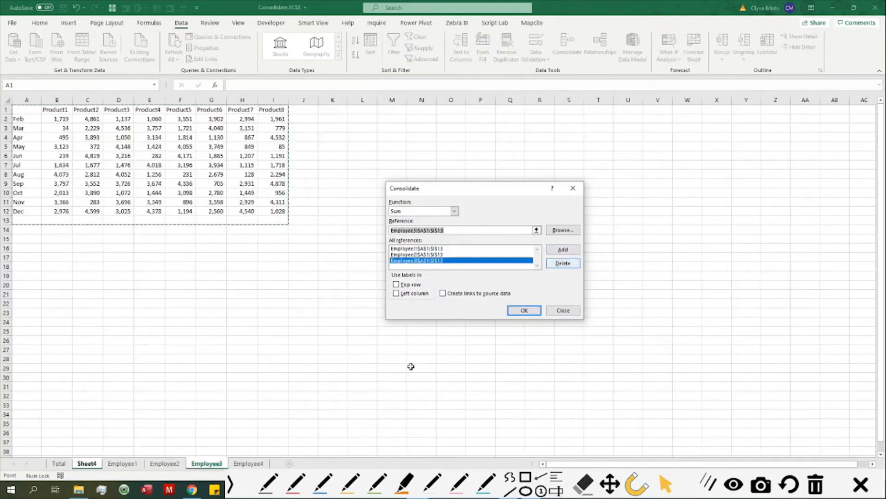
click(249, 463)
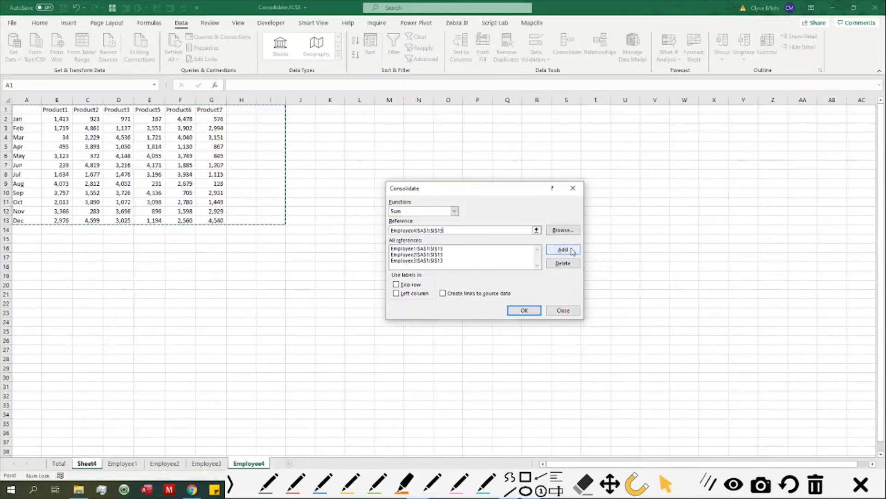
click(563, 250)
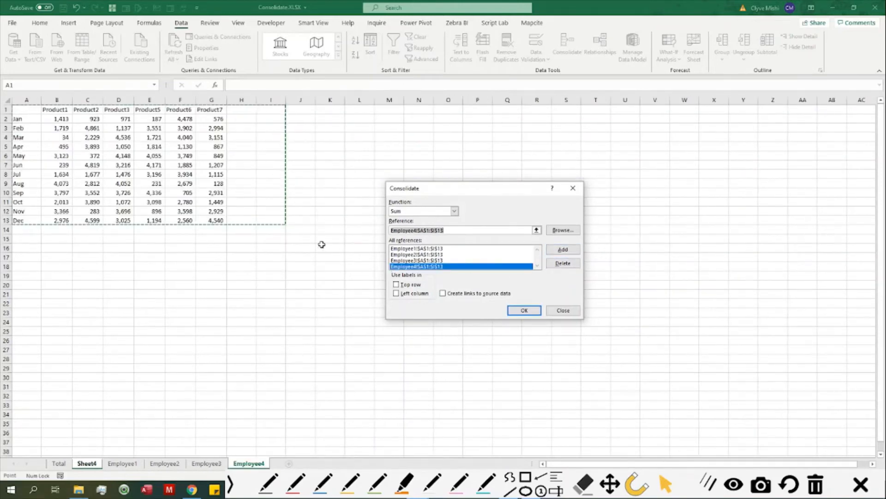
Run the consolidation with top row labels and links to source data only, and expand all detail rows on Sheet4
click(398, 285)
click(443, 294)
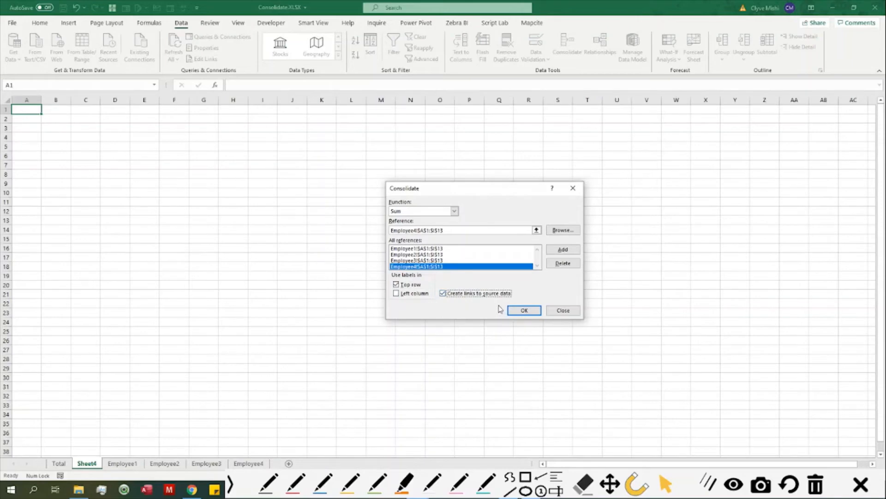
click(522, 310)
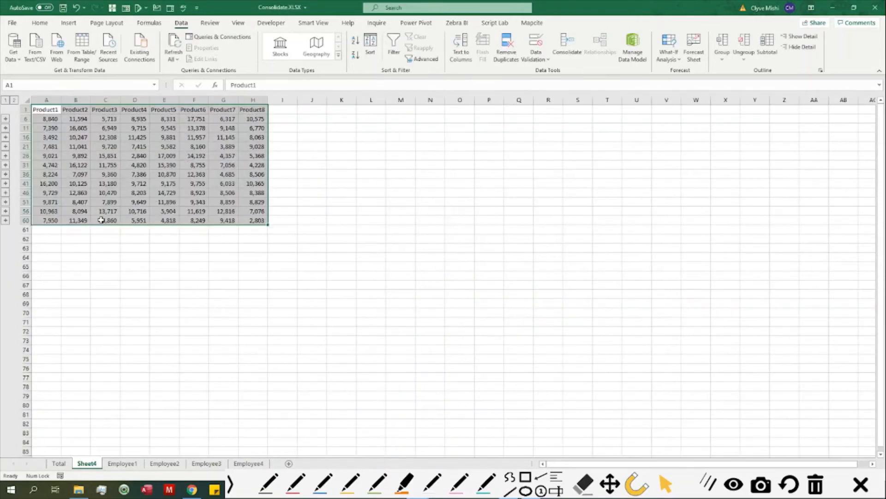
click(14, 101)
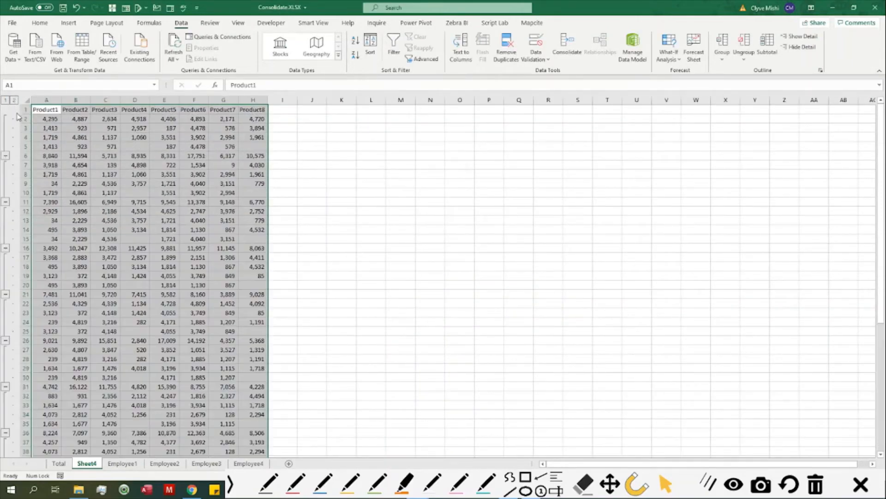
Shade cell A4, the Employee3 entry in the first Product1 detail group on Sheet4, light blue
click(39, 149)
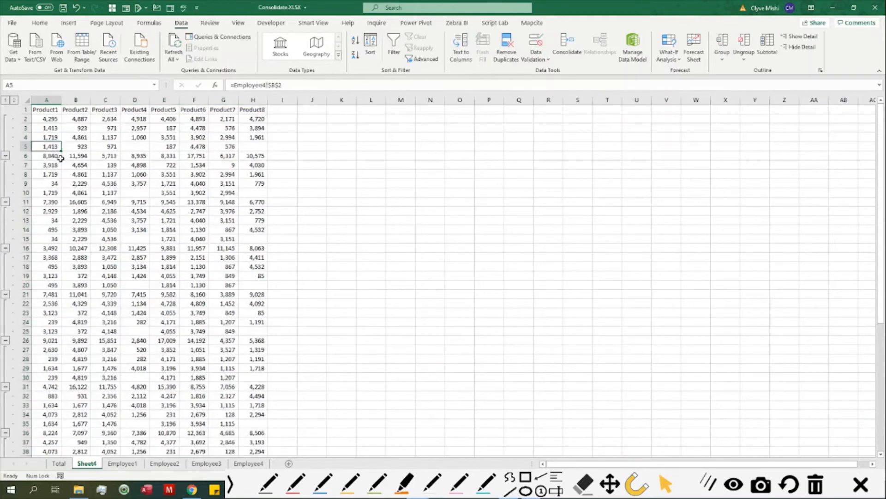
drag(47, 147, 49, 121)
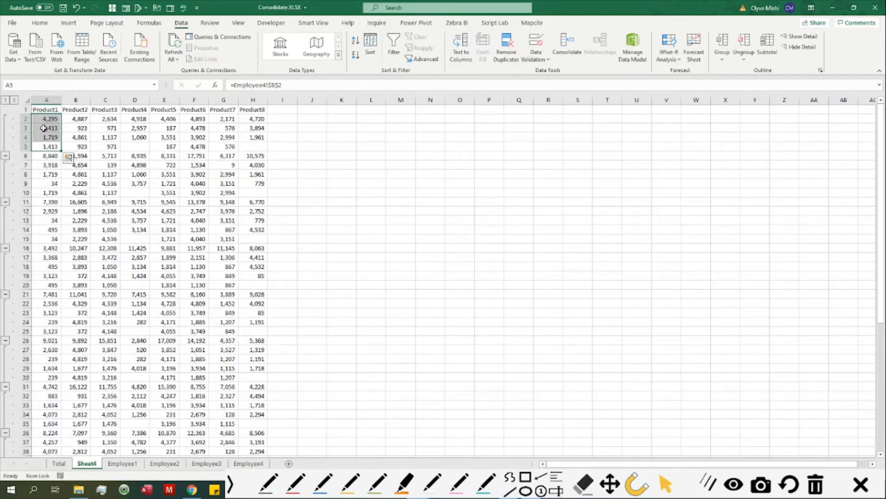
drag(49, 146, 45, 113)
click(48, 146)
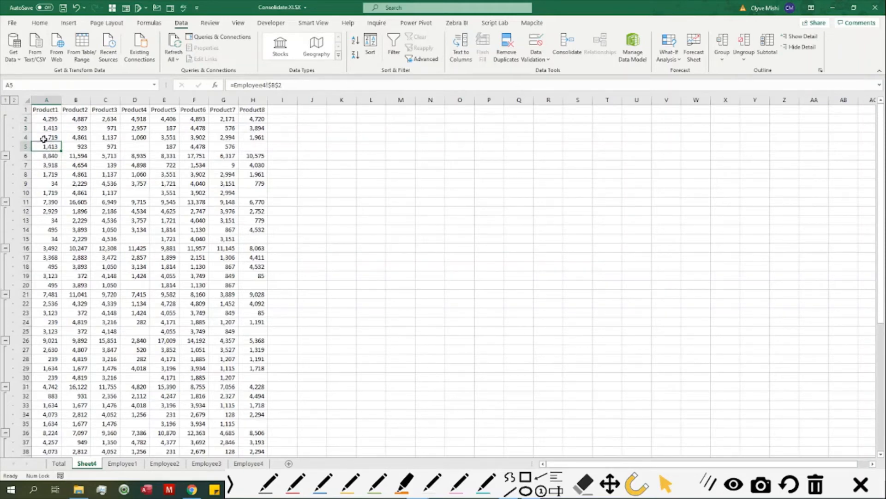
click(43, 138)
click(40, 23)
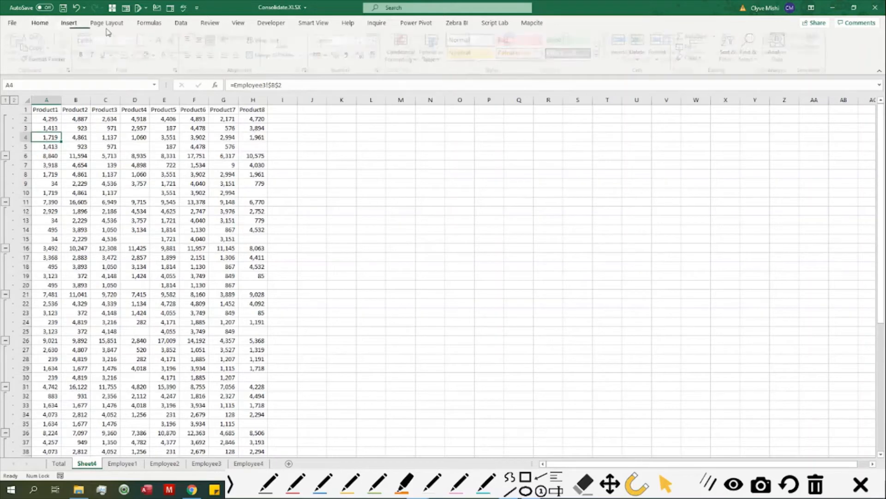
click(150, 54)
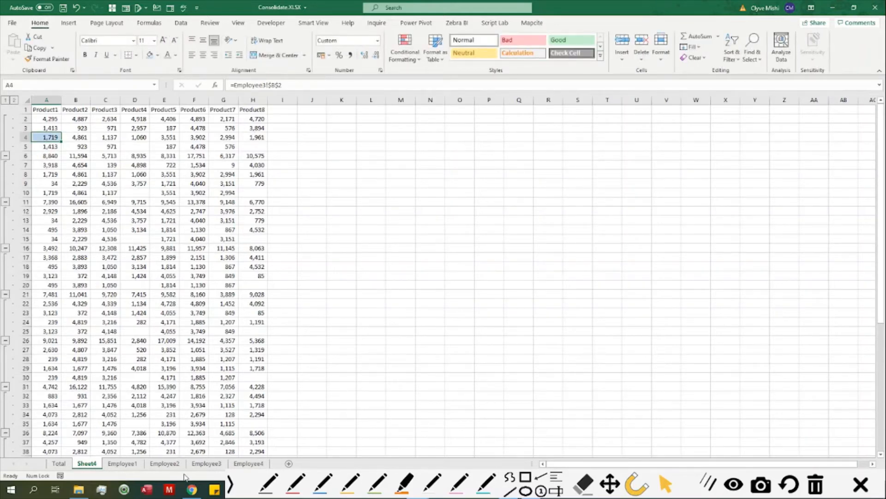
Compare the shaded cell A4 on Sheet4 with its source cell B2 and month label on Employee3
ctrl+click(162, 463)
click(206, 464)
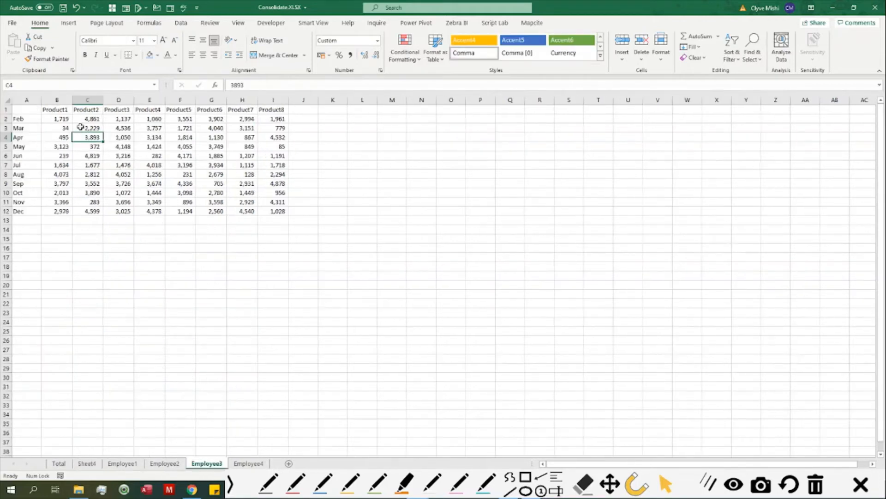
click(53, 118)
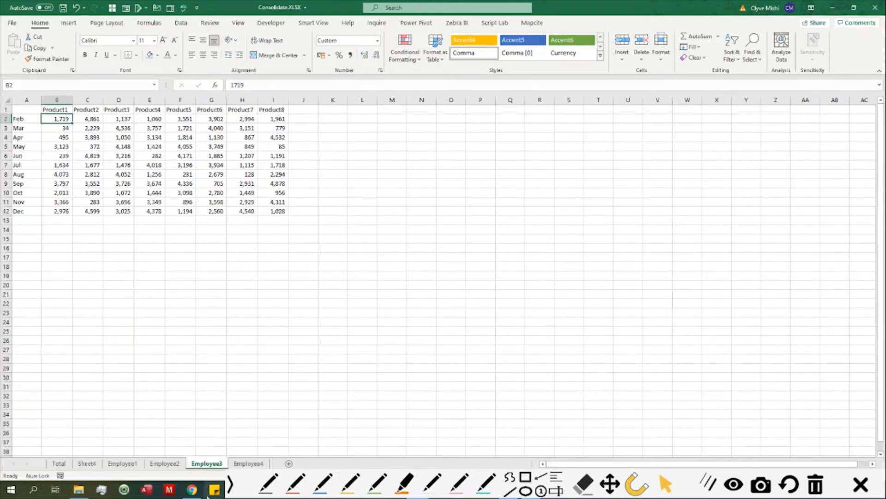
click(88, 463)
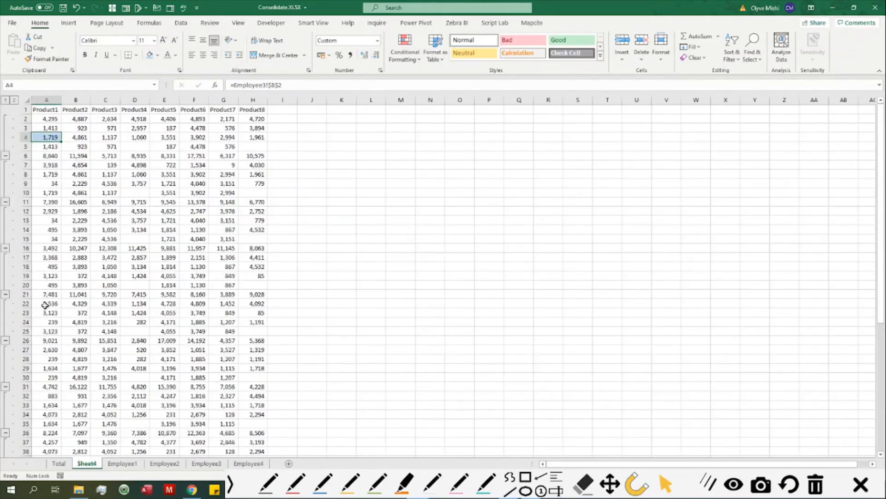
Examine the last Product1 group on Sheet4: the sum formula in A60 and the source links in A57 to A59
scroll(64, 370, down, 12)
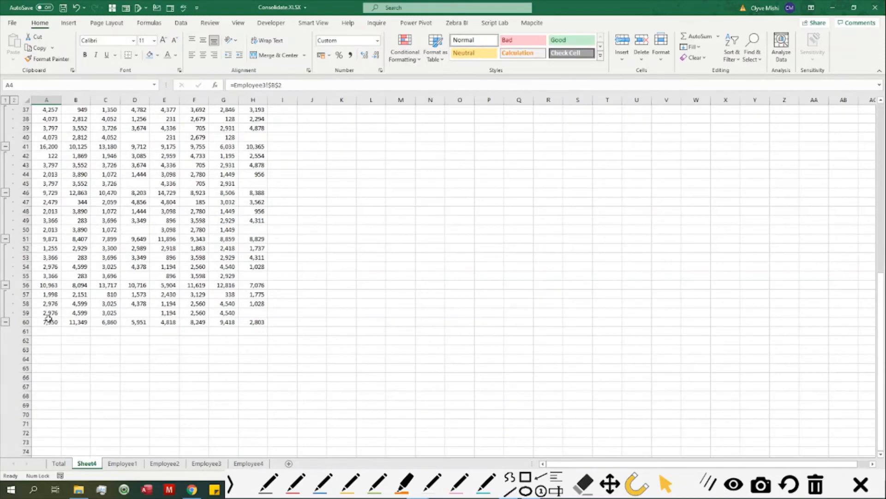
click(48, 319)
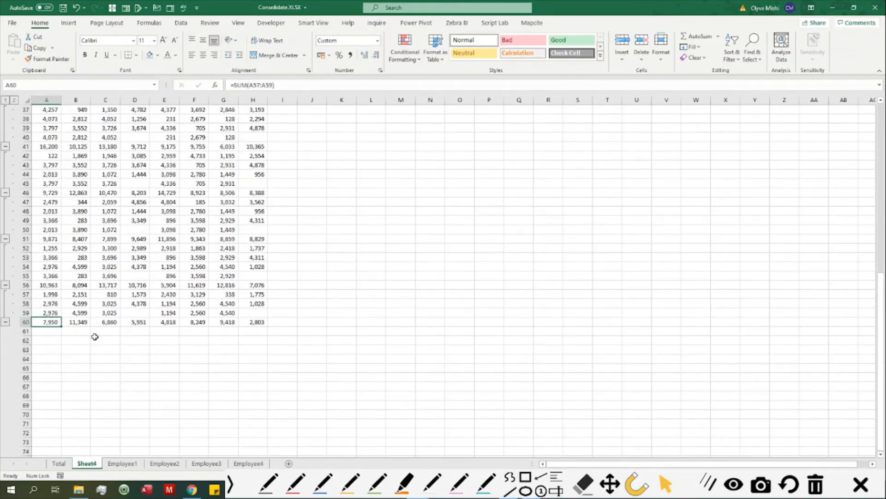
drag(47, 295, 48, 310)
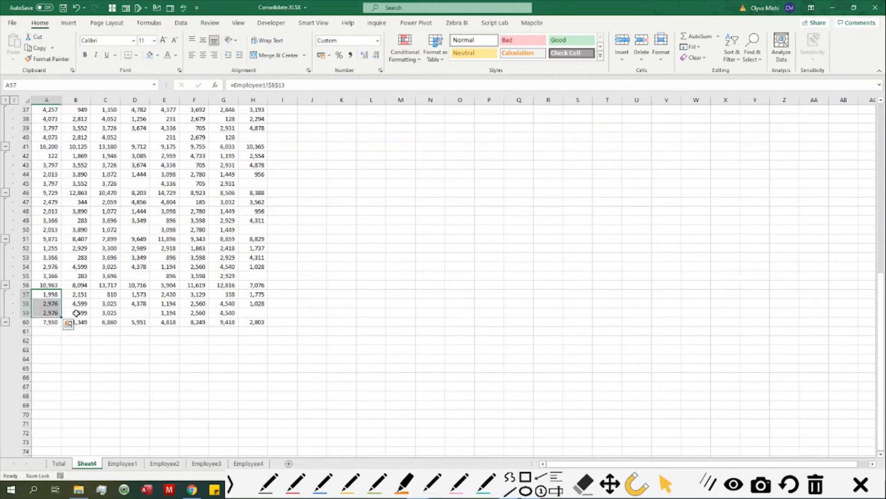
click(55, 304)
click(52, 295)
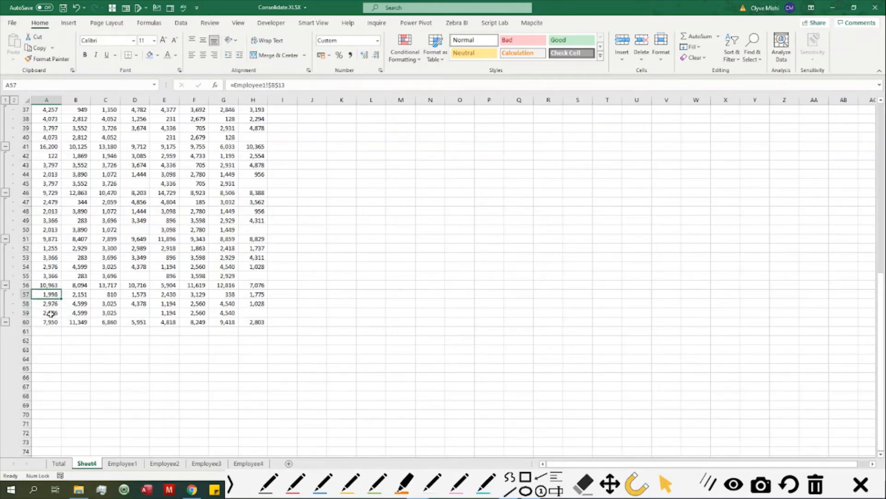
click(51, 313)
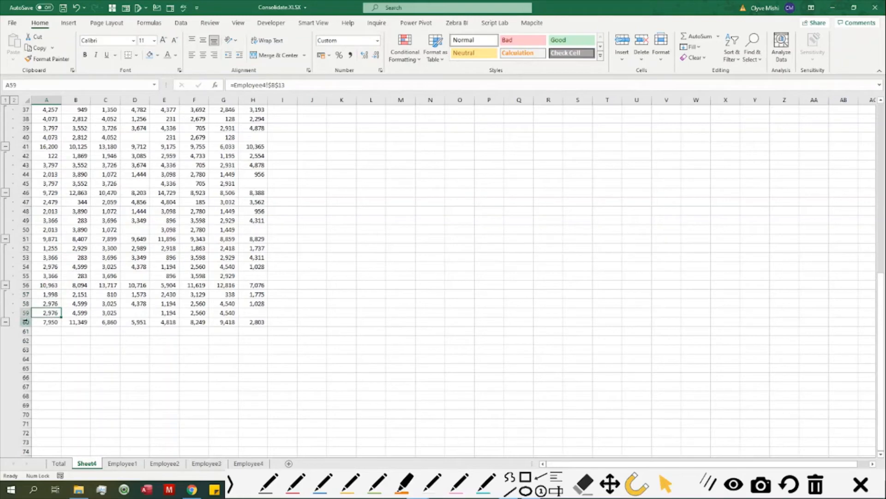
Check the Product1 values B2:B12 on Employee3 against the Product1 detail rows on Sheet4
click(207, 464)
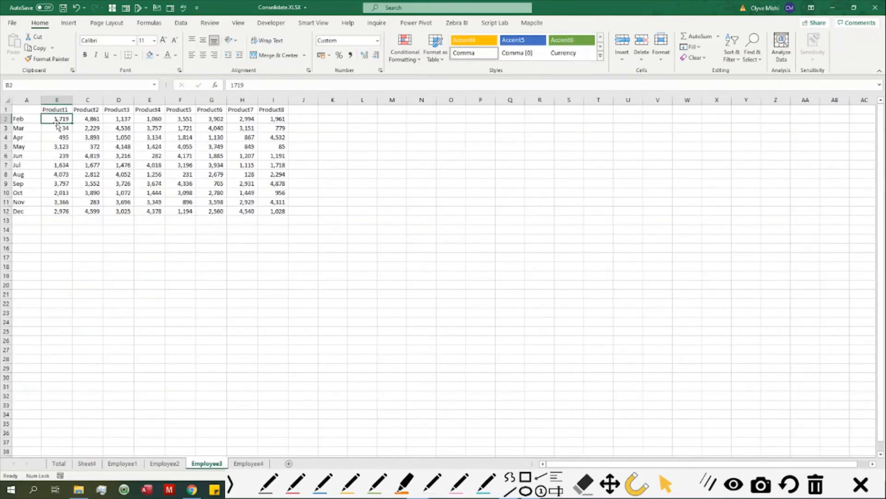
drag(56, 122, 58, 211)
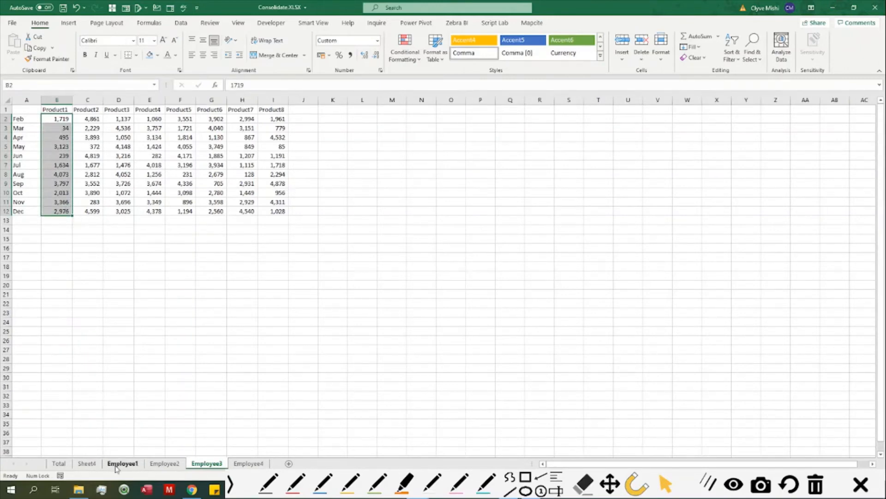
click(87, 463)
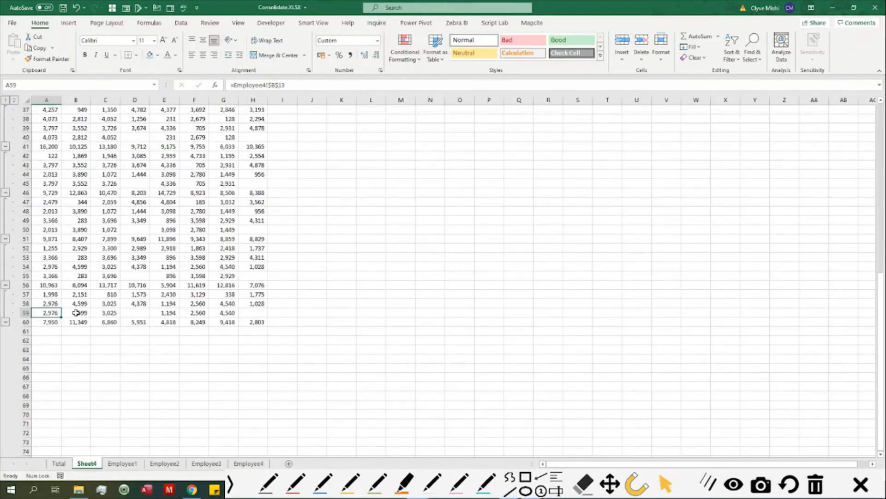
scroll(83, 147, up, 11)
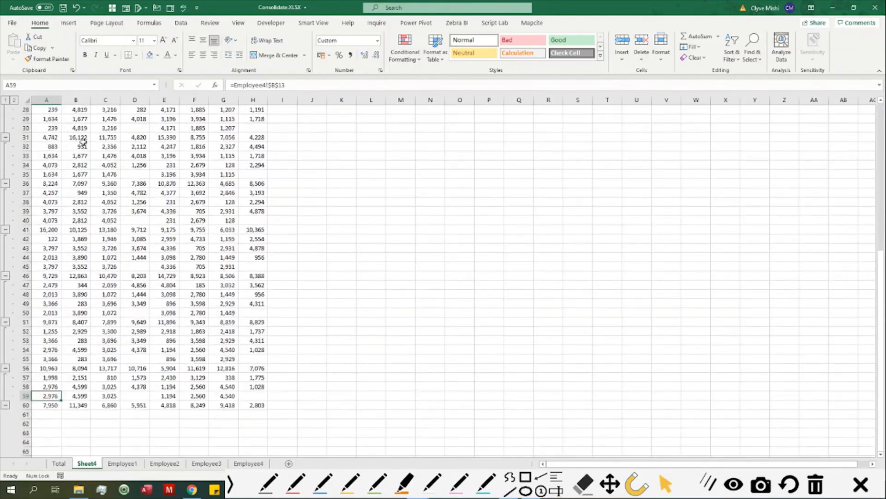
Examine the Employee4 entries for Product5 to Product7 in E5:G5 of the first detail group on Sheet4
scroll(102, 154, up, 1)
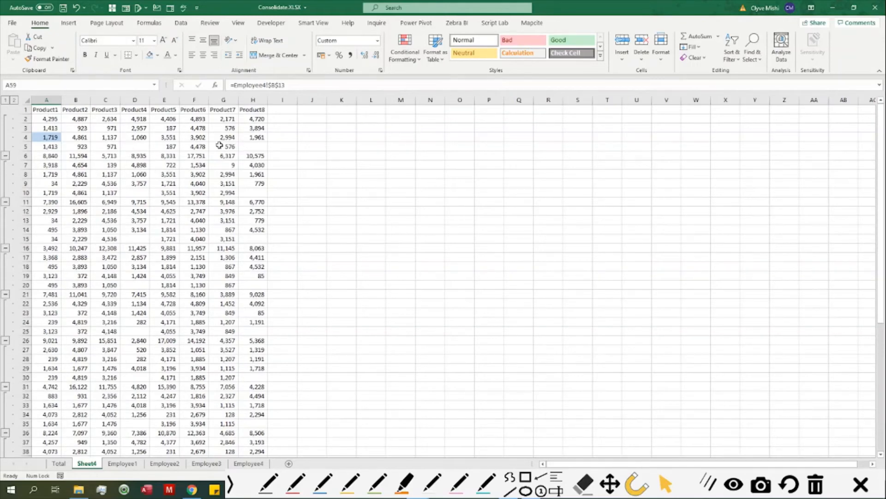
click(165, 146)
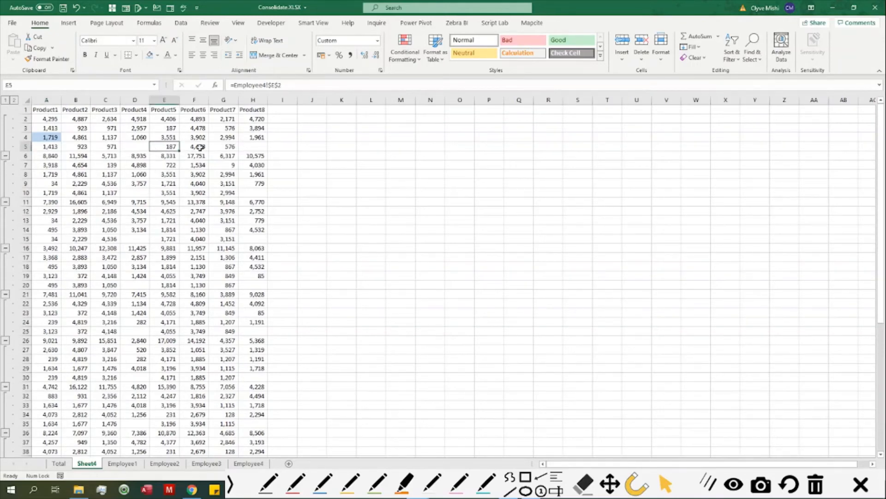
shift+click(231, 146)
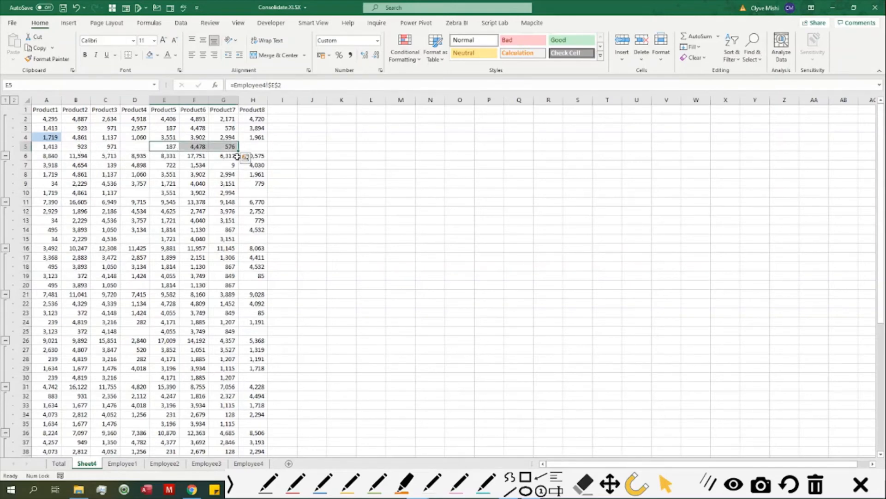
Review the Consolidate settings used for the Total sheet, including its references and label options
click(59, 463)
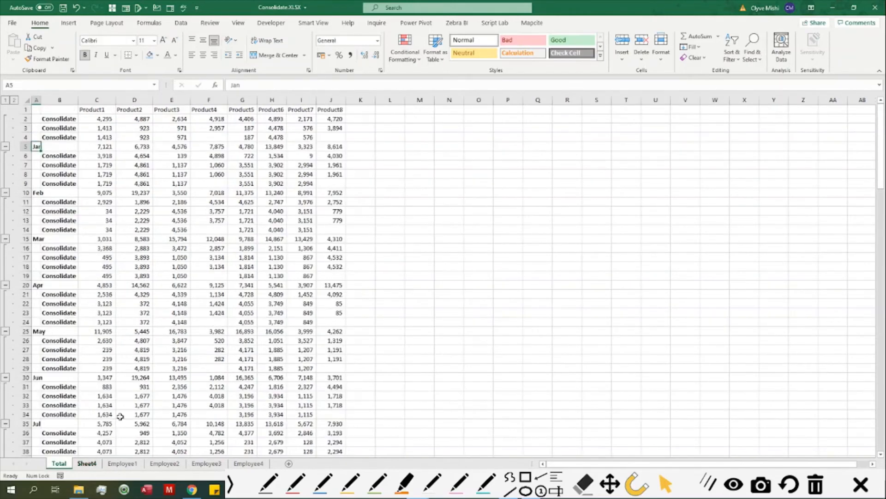
click(134, 174)
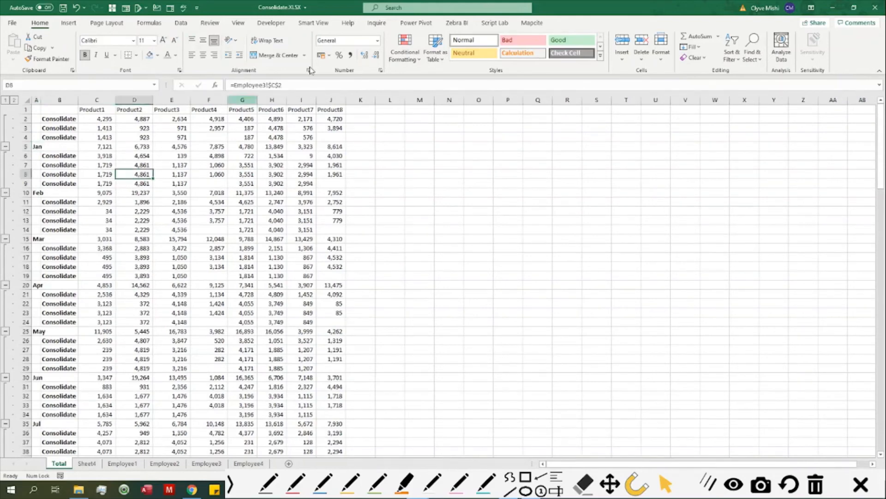
key(alt+a+n)
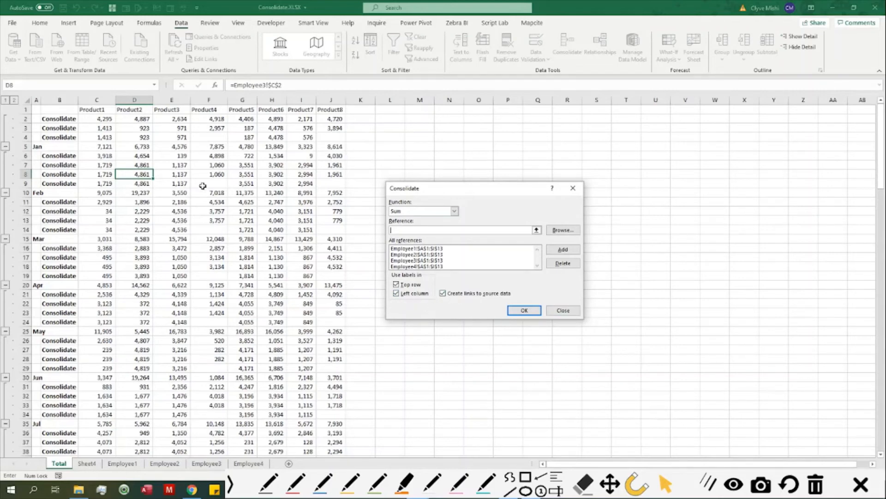
click(73, 130)
key(Escape)
click(67, 130)
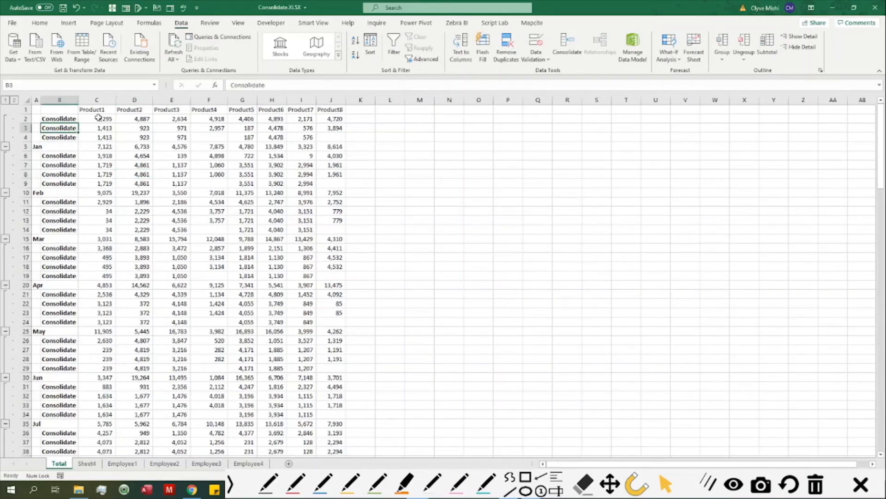
Examine the January Product1 source links in C2:C4 and the Jan total row on Total
click(99, 118)
click(104, 129)
click(106, 139)
click(105, 120)
click(105, 145)
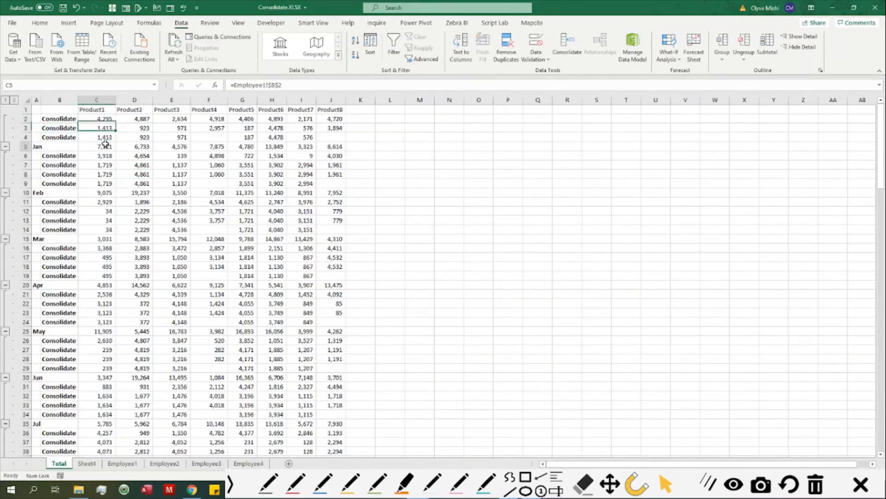
click(105, 119)
click(105, 137)
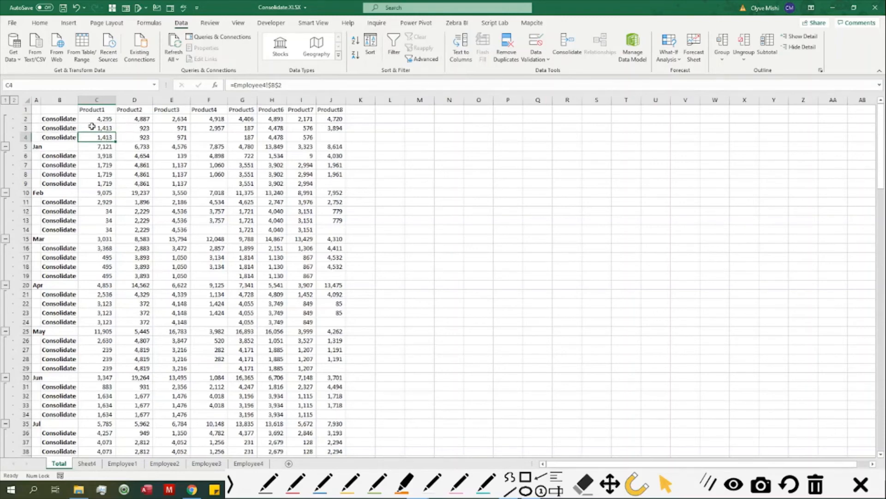
drag(29, 146, 155, 153)
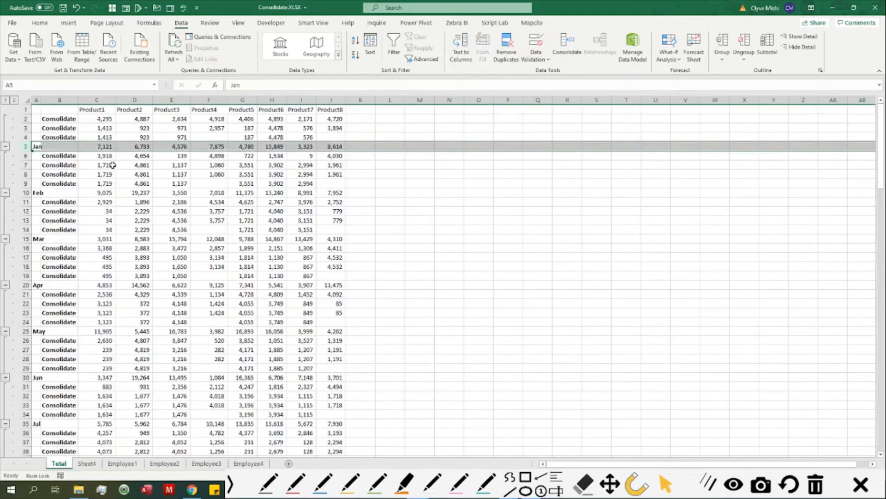
click(32, 145)
click(26, 146)
Add a new worksheet after Sheet4, start a Sum consolidation there, and add Employee1!$A$1:$I$13 as the first reference
click(87, 463)
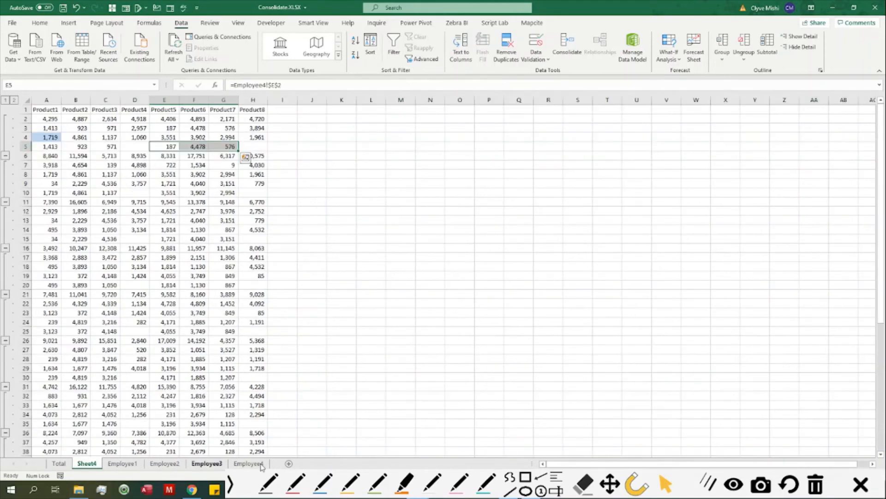
click(289, 463)
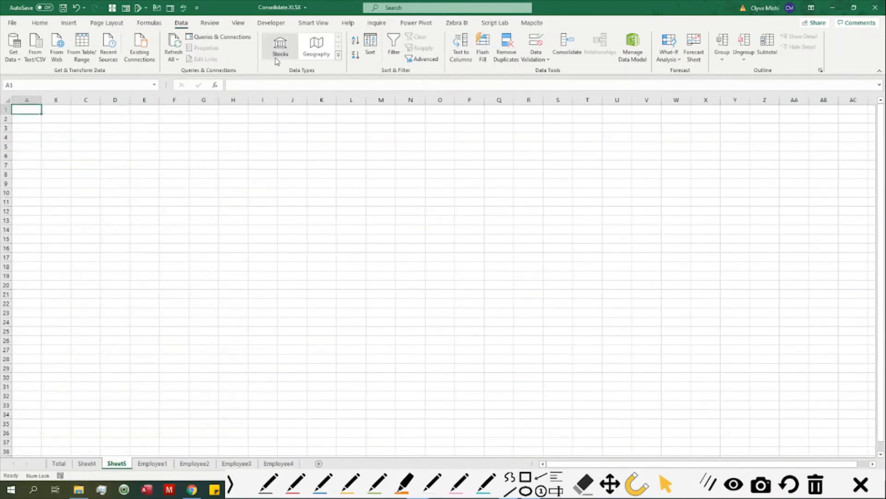
click(575, 52)
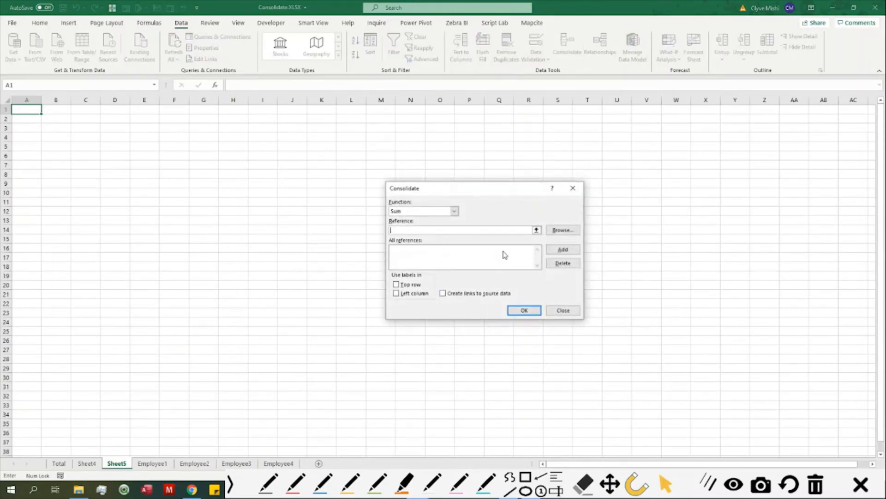
click(562, 248)
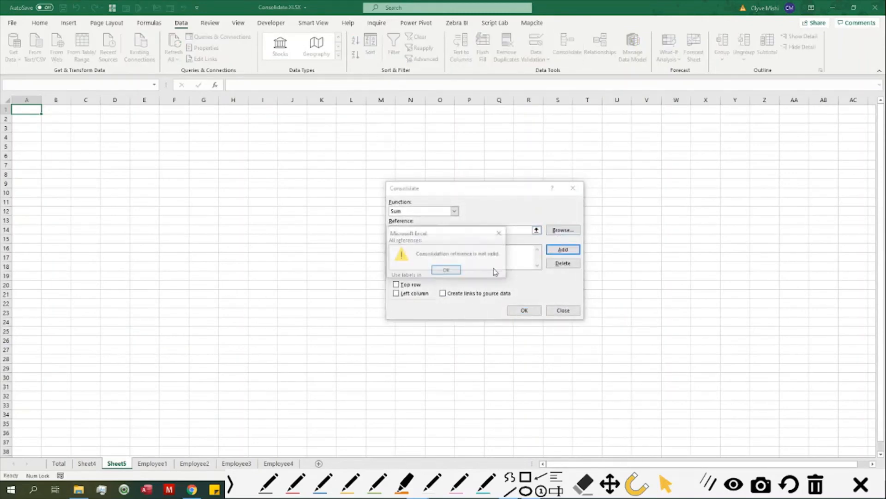
key(Return)
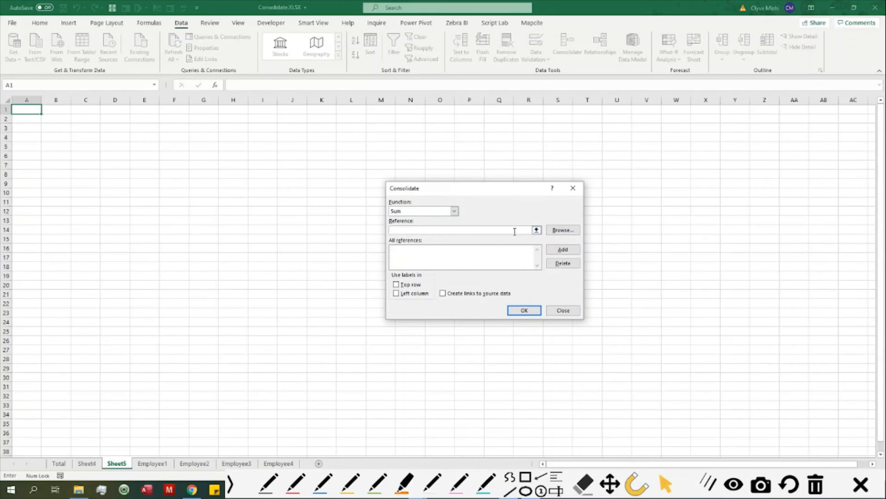
click(153, 463)
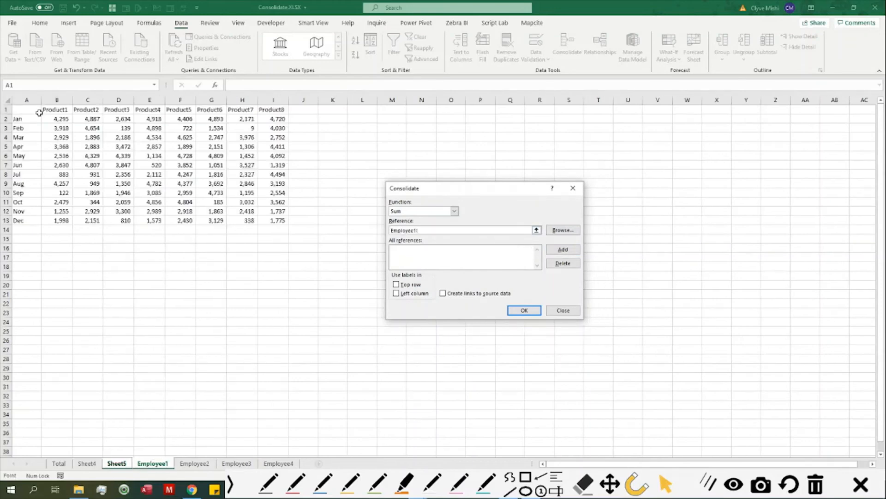
click(40, 113)
shift+click(276, 222)
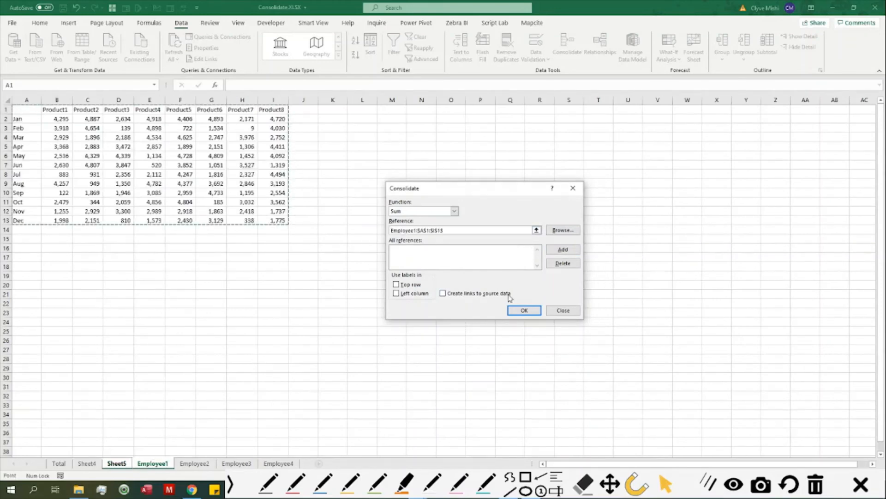
click(563, 249)
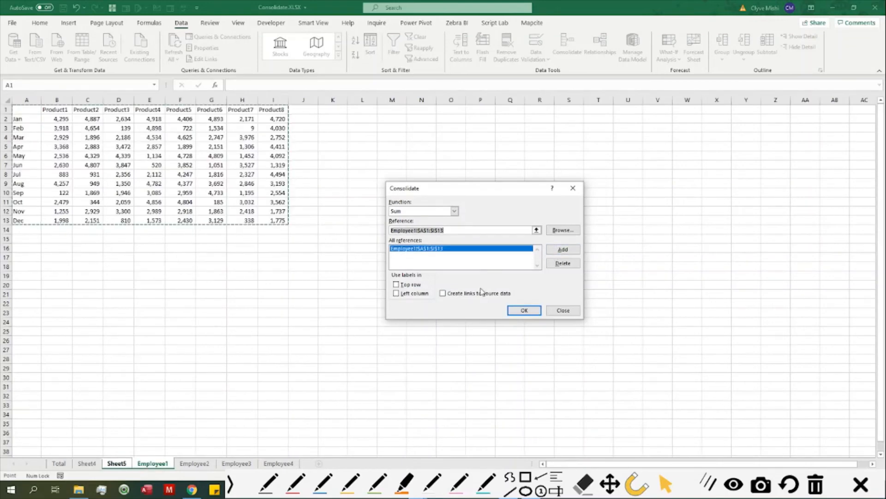
Add the same range $A$1:$I$13 from Employee2, Employee3 and Employee4 to the consolidation references
click(194, 464)
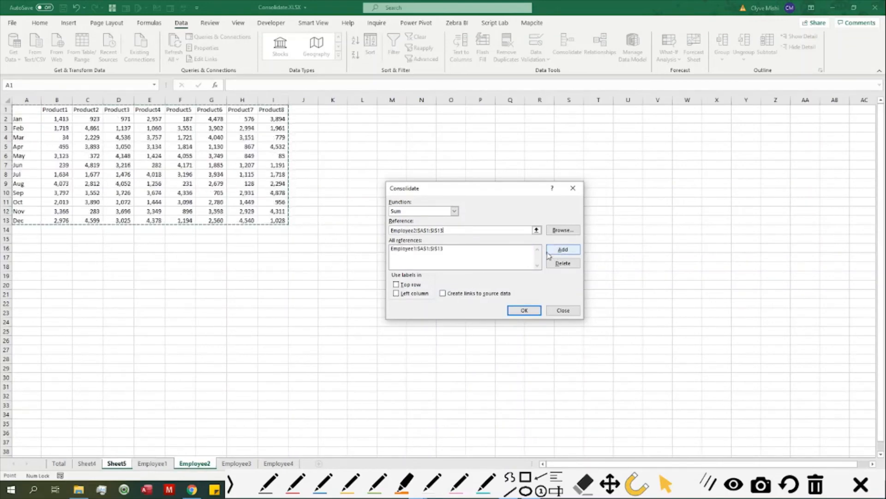
click(571, 251)
click(237, 464)
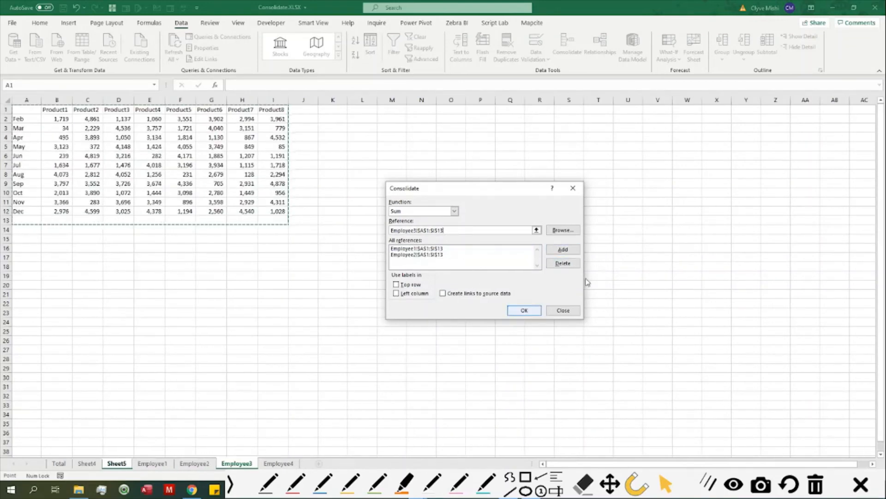
click(561, 251)
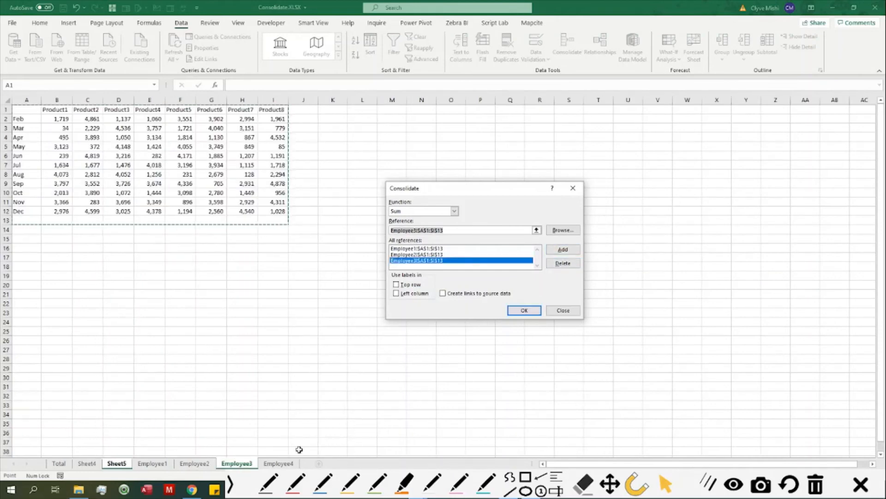
click(283, 466)
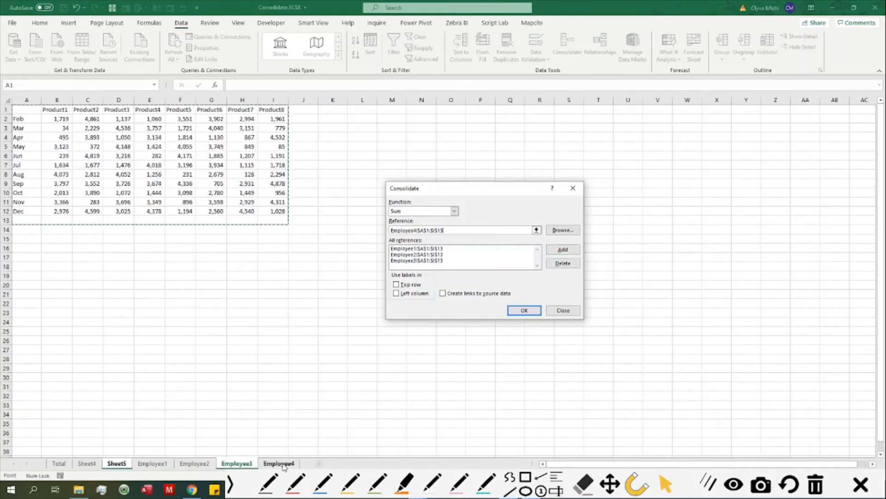
click(564, 250)
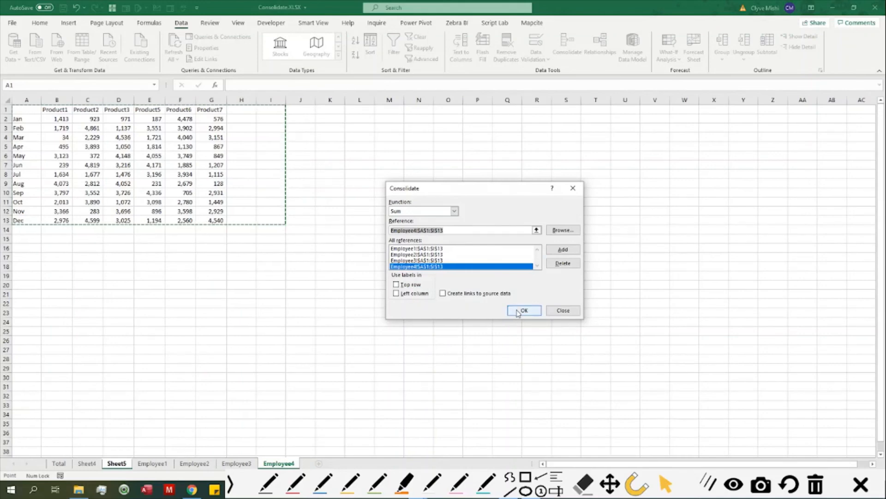
Create the consolidation on Sheet5 with top row and left column labels, without links to source data
click(397, 285)
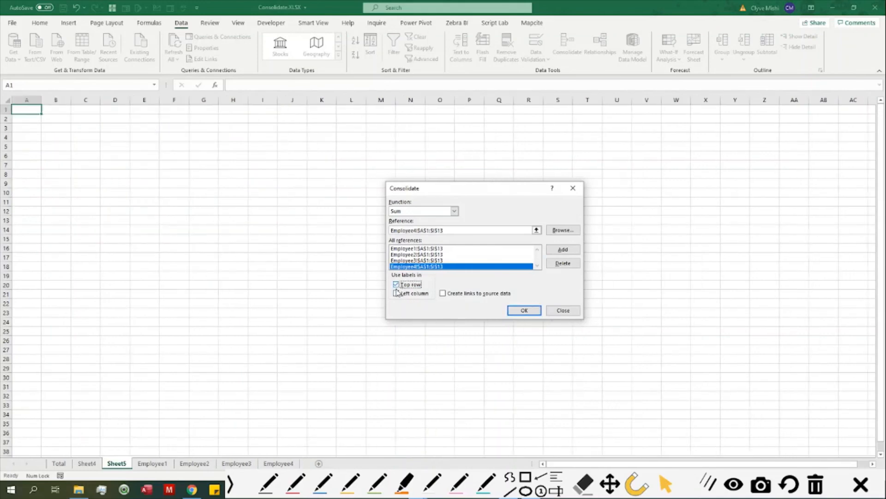
click(397, 293)
click(527, 310)
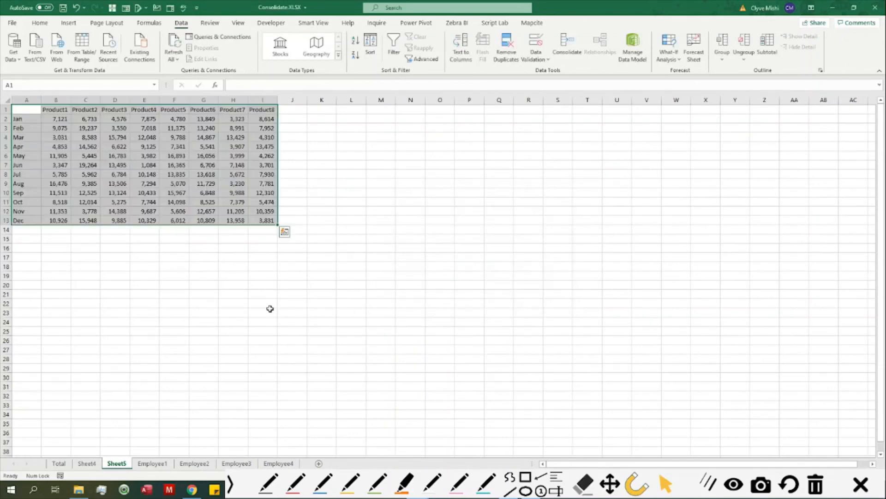
Compare the January Product1 entry in B2 on Sheet5 with the formula in C5 on Total
click(55, 121)
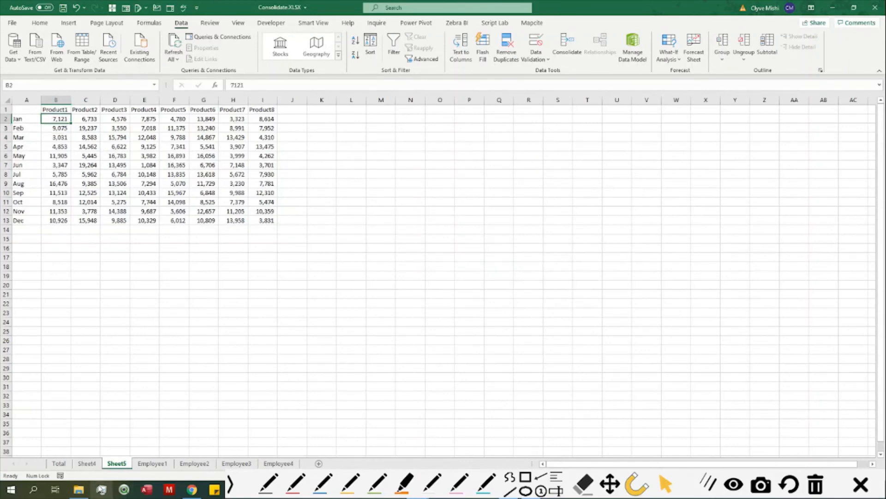
click(58, 463)
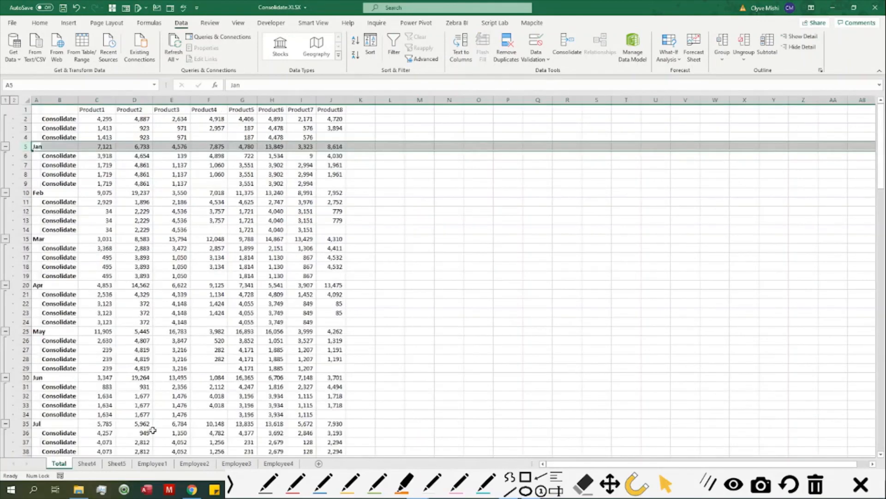
click(105, 146)
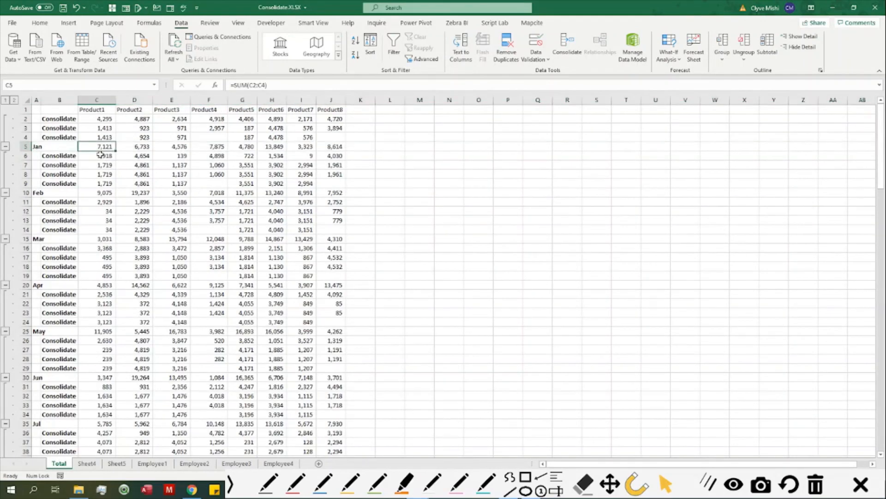
Collapse Total to its monthly sums to compare them with Sheet5, and expand the detail rows again
click(6, 101)
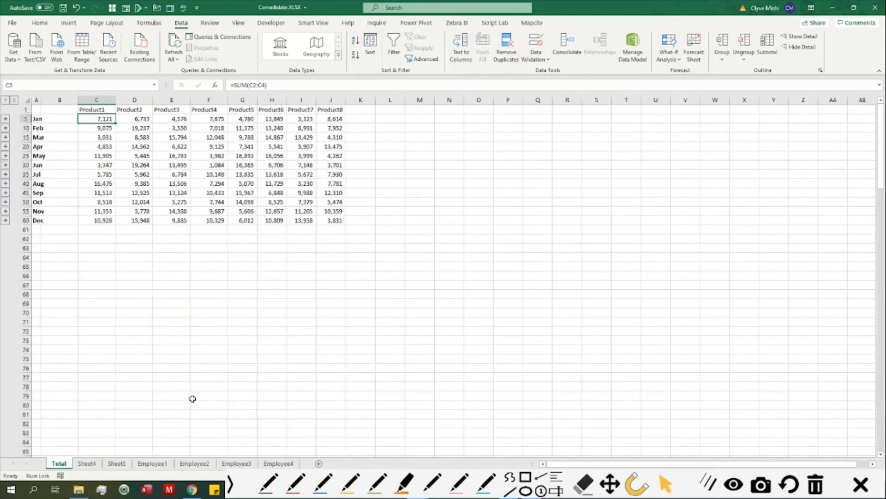
click(115, 462)
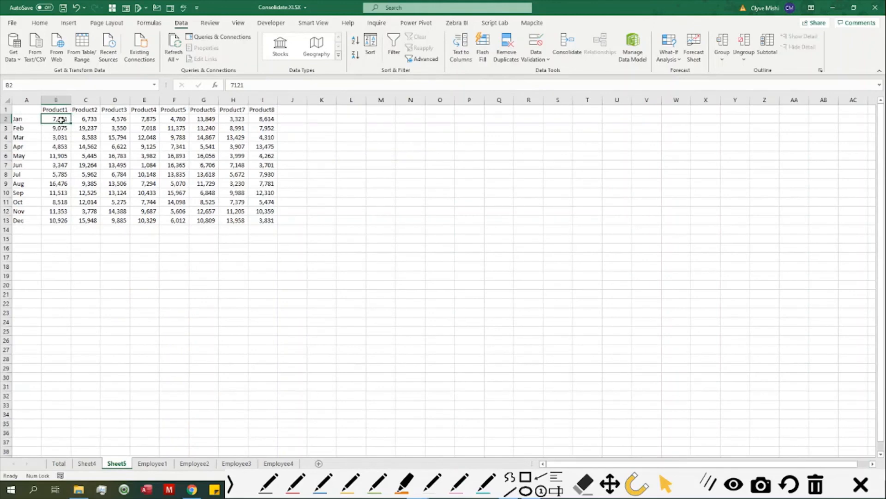
click(58, 462)
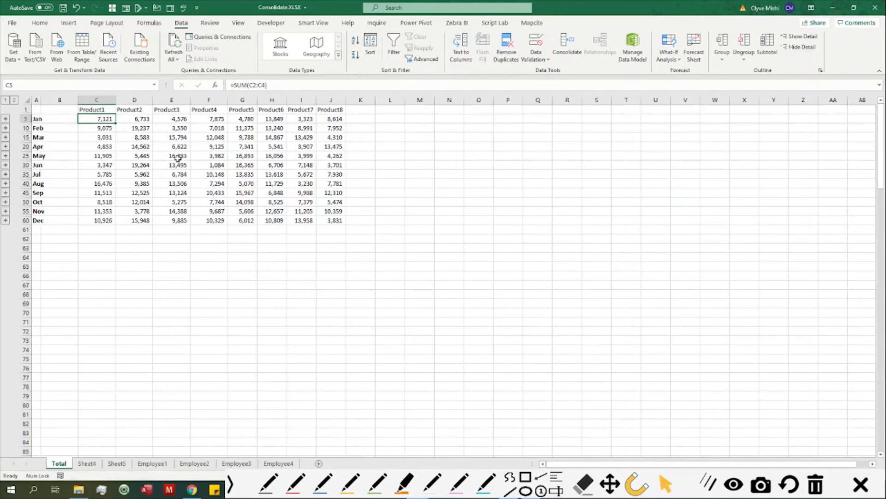
click(117, 463)
click(58, 464)
click(14, 101)
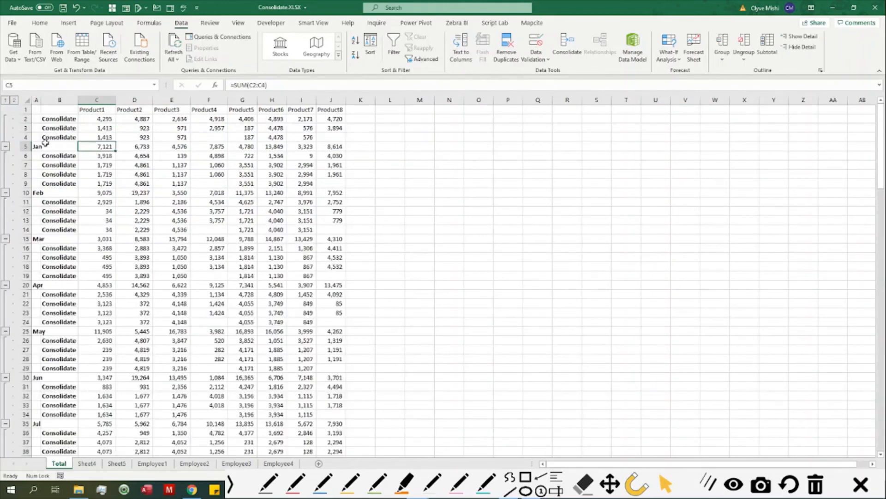